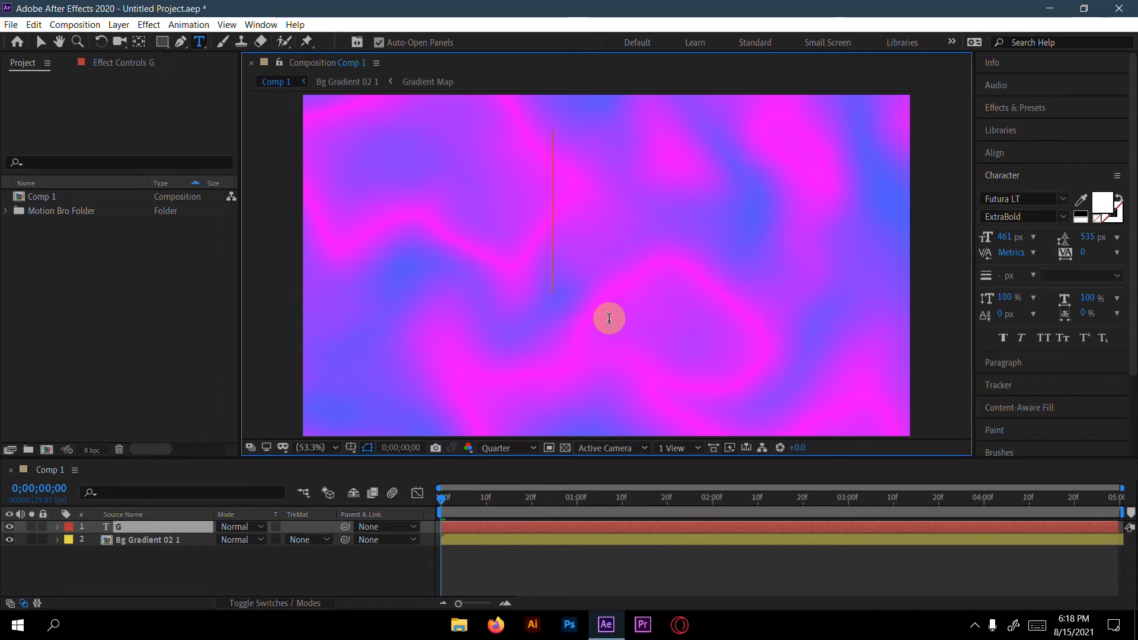
{"action": "type", "text": "GLIT"}
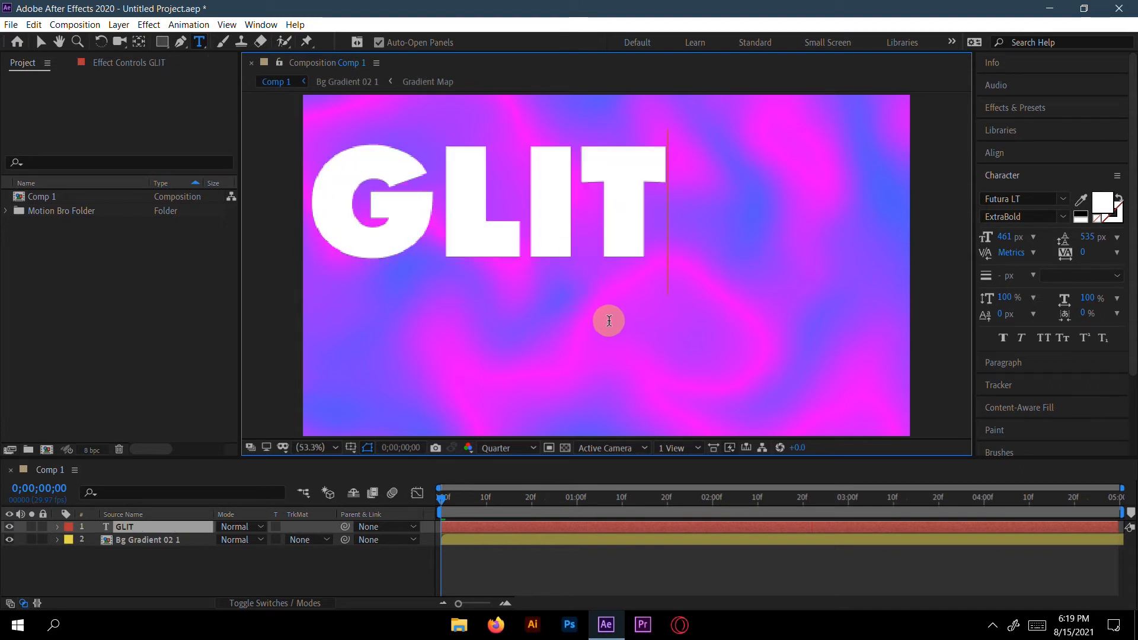
{"action": "type", "text": "CHY "}
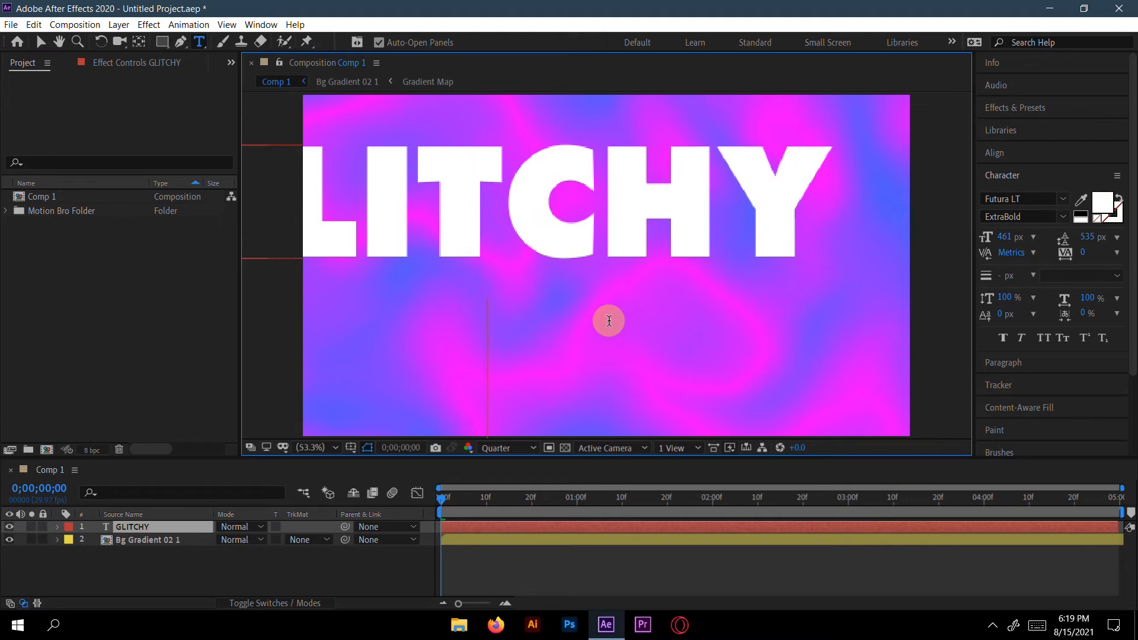
{"action": "type", "text": "TEXT"}
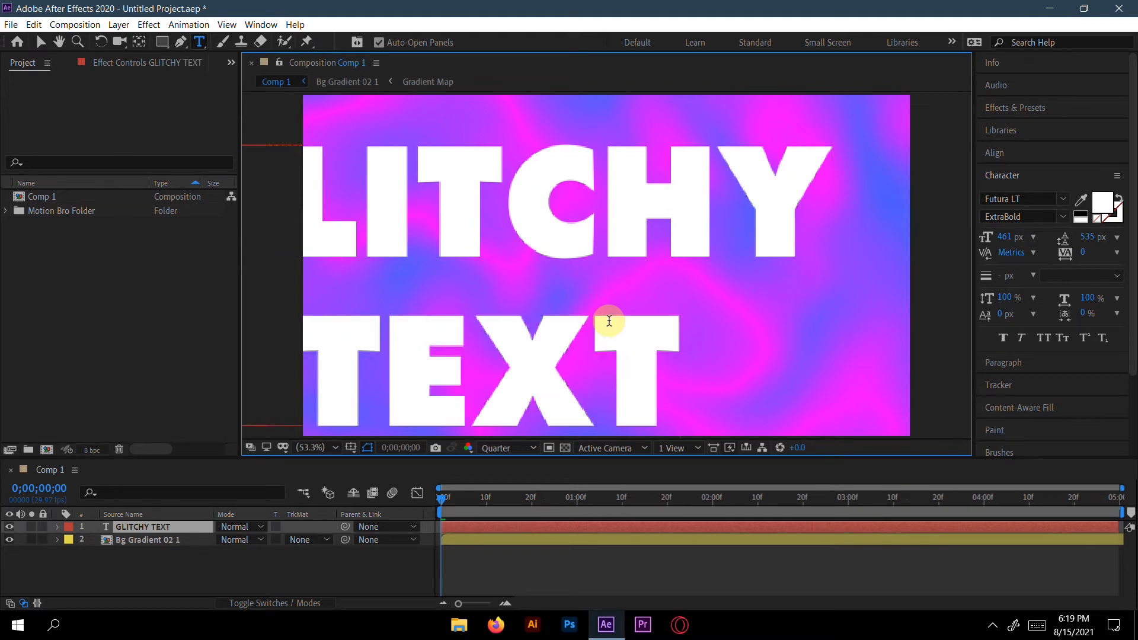
{"action": "key", "text": "BackSpace"}
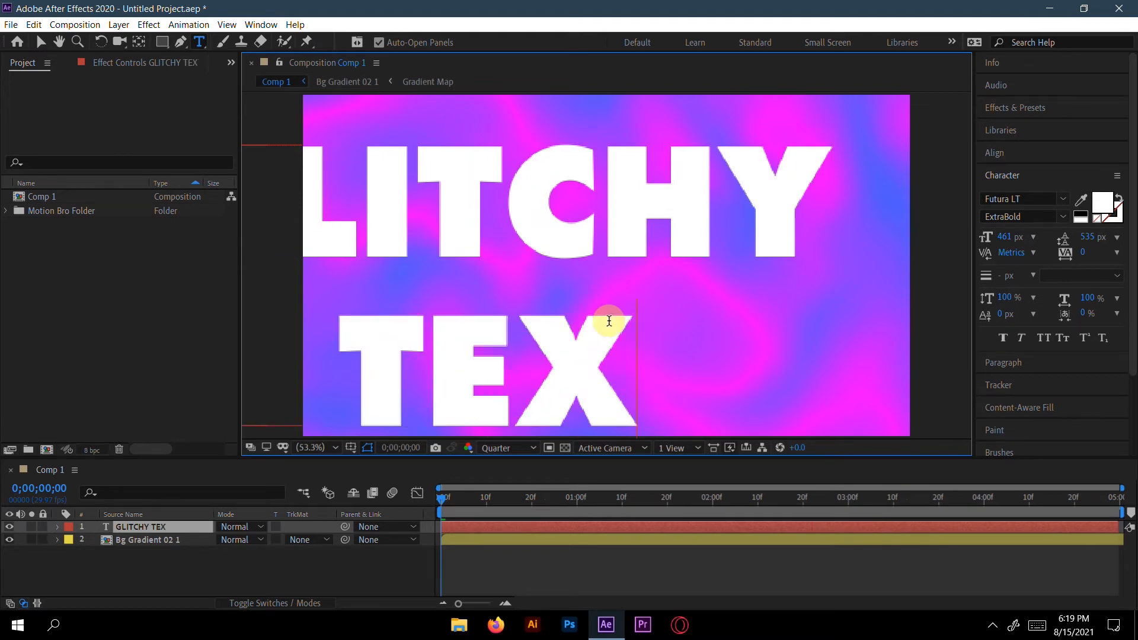
{"action": "key", "text": "BackSpace"}
{"action": "key", "text": "BackSpace"}
{"action": "key", "text": "BackSpace"}
{"action": "key", "text": "BackSpace"}
{"action": "key", "text": "BackSpace"}
{"action": "key", "text": "BackSpace"}
{"action": "key", "text": "BackSpace"}
{"action": "key", "text": "BackSpace"}
{"action": "key", "text": "BackSpace"}
{"action": "key", "text": "BackSpace"}
{"action": "key", "text": "BackSpace"}
- Enter the title as two lines in the text layer: "Glitchy" on the first and "Text Animation" on the second
{"action": "type", "text": "Gl"}
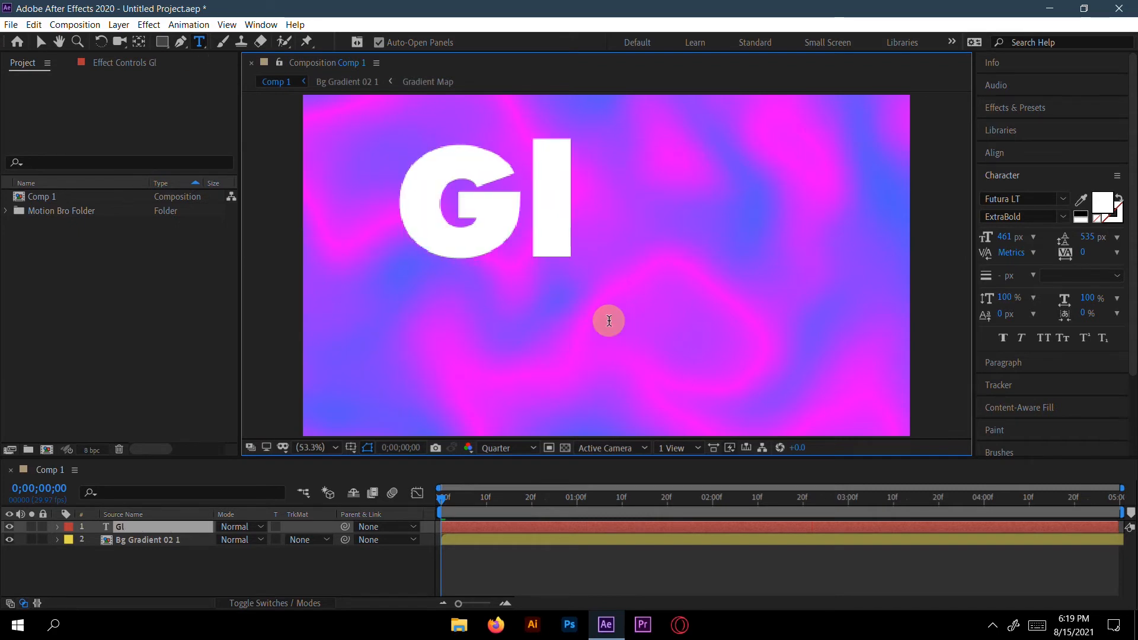
{"action": "type", "text": "itchy T"}
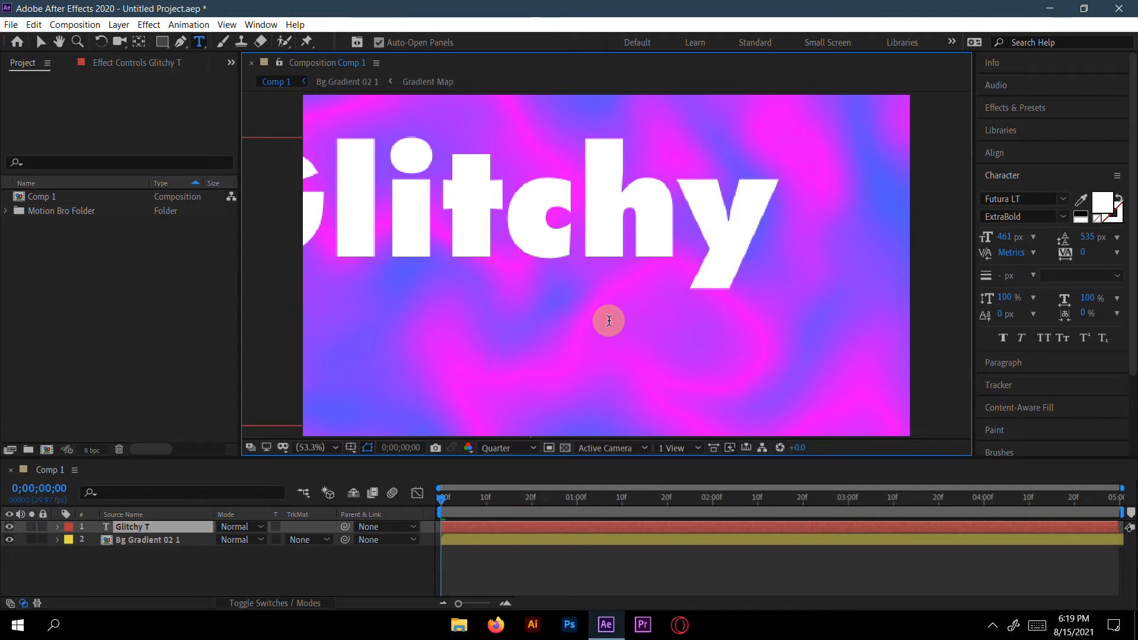
{"action": "key", "text": "Return"}
{"action": "type", "text": "T"}
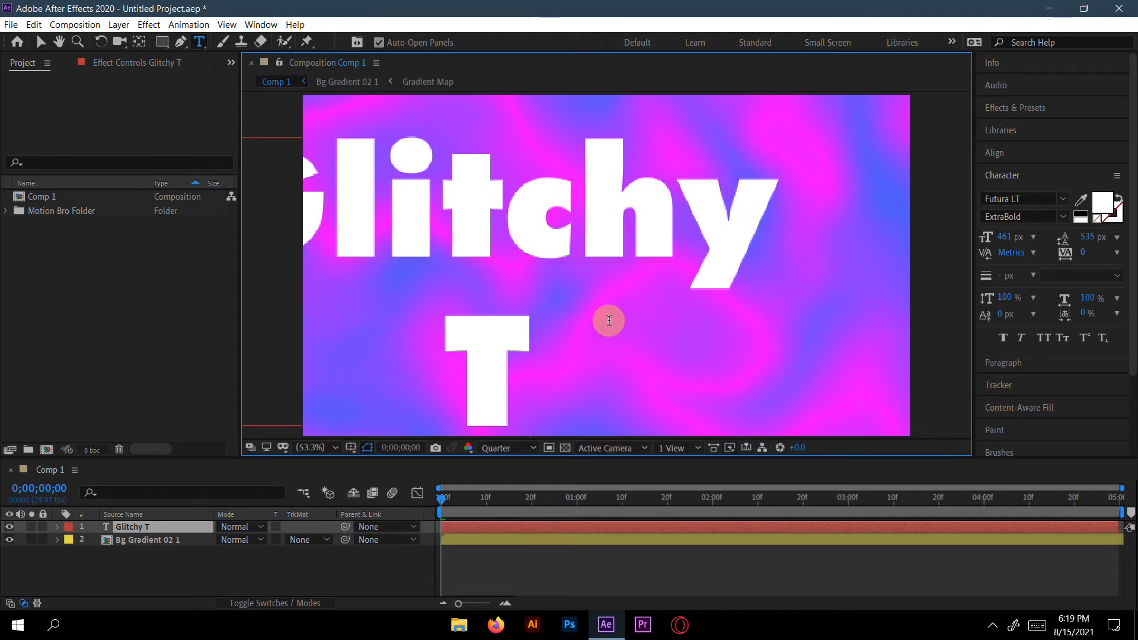
{"action": "type", "text": "ext"}
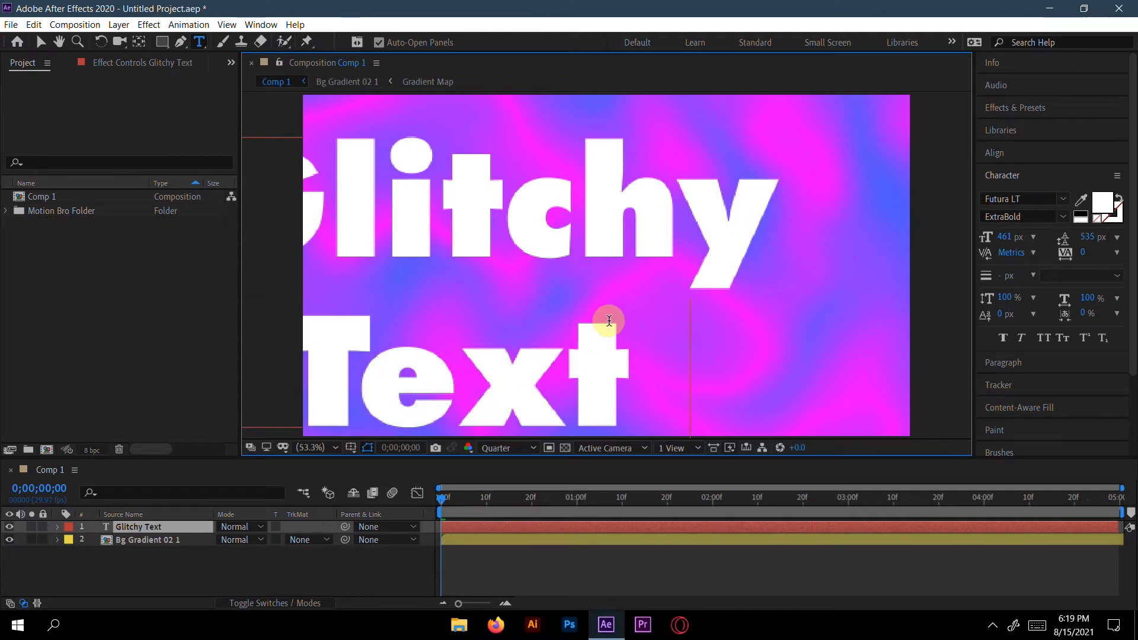
{"action": "type", "text": " Anima"}
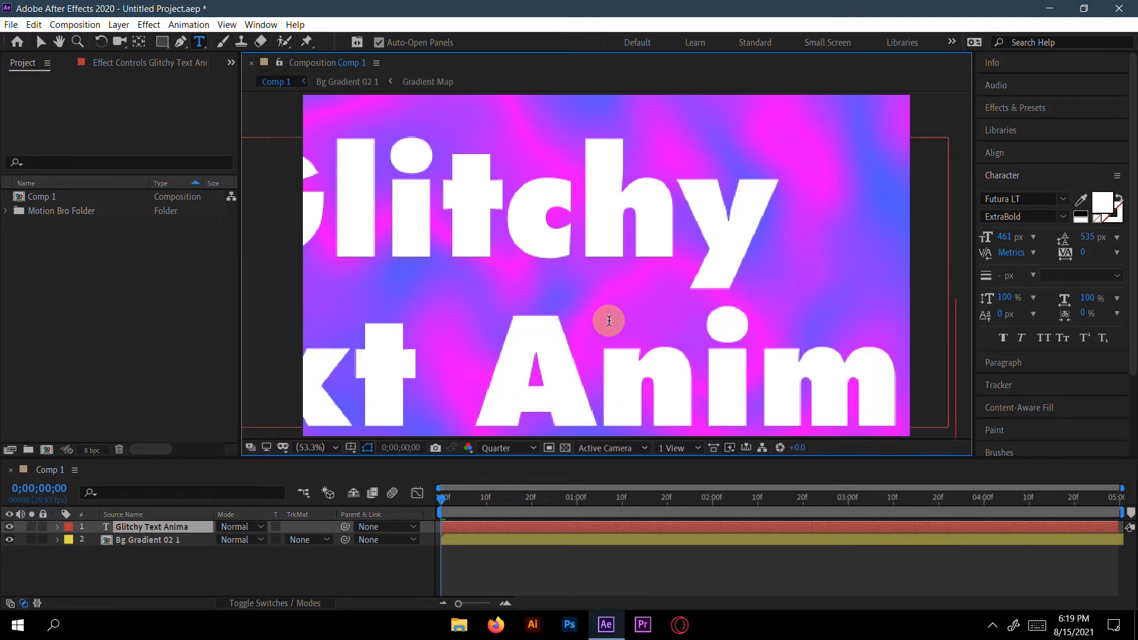
{"action": "type", "text": "tion"}
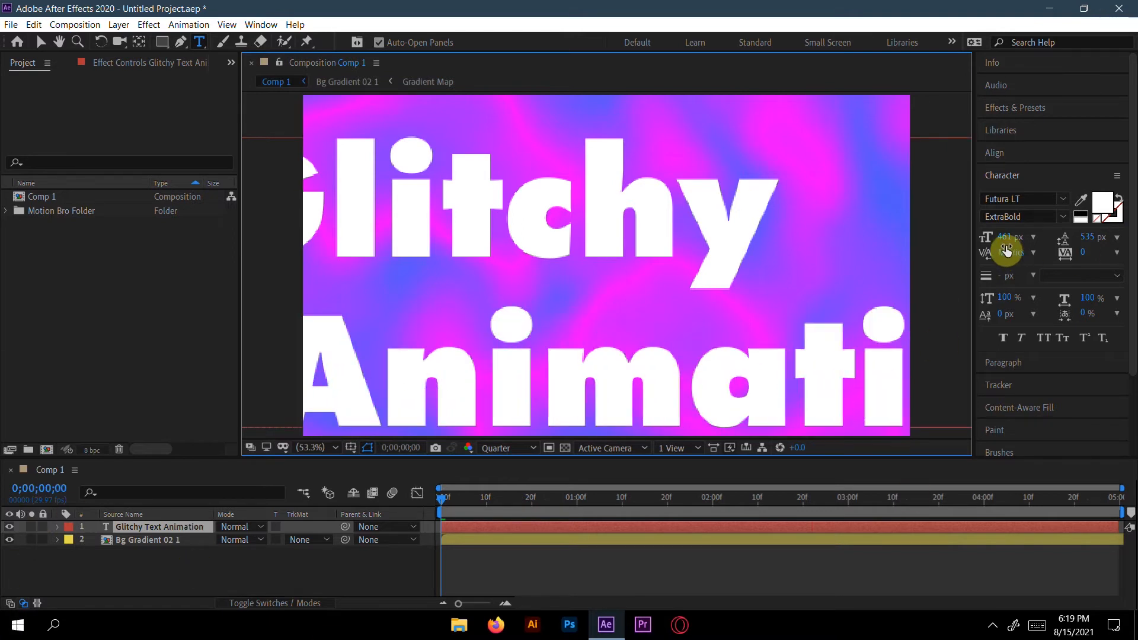
- Set the title text's font size to 150 px and its leading to 168 px
{"action": "left_click_drag", "start_coordinate": [1005, 244], "coordinate": [870, 256]}
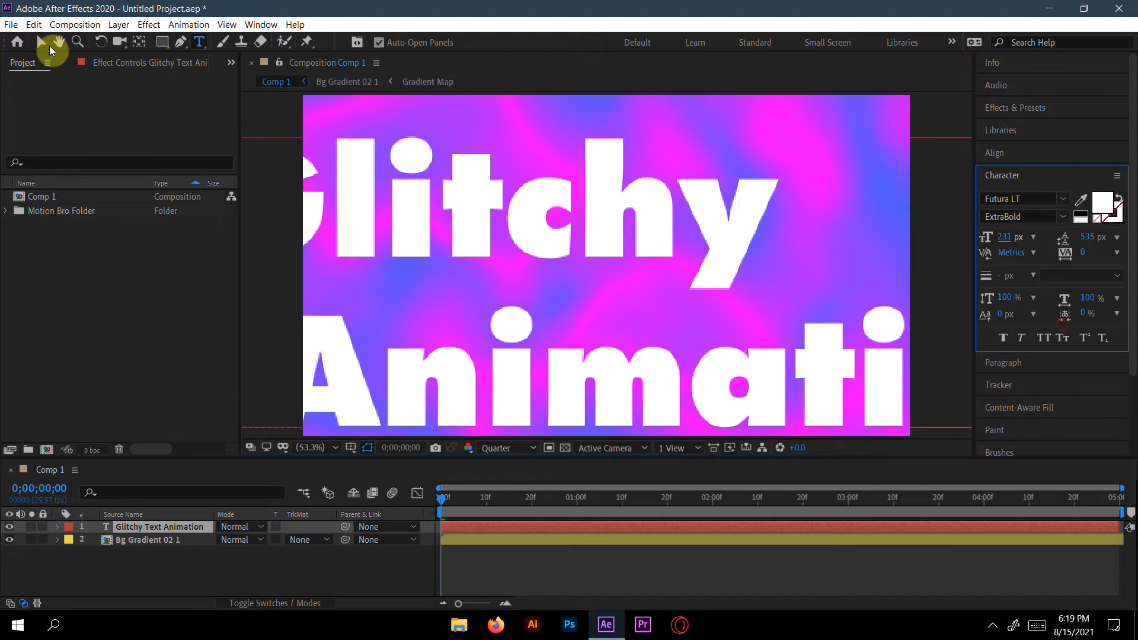
{"action": "left_click", "coordinate": [42, 40]}
{"action": "left_click", "coordinate": [1010, 238]}
{"action": "type", "text": "200"}
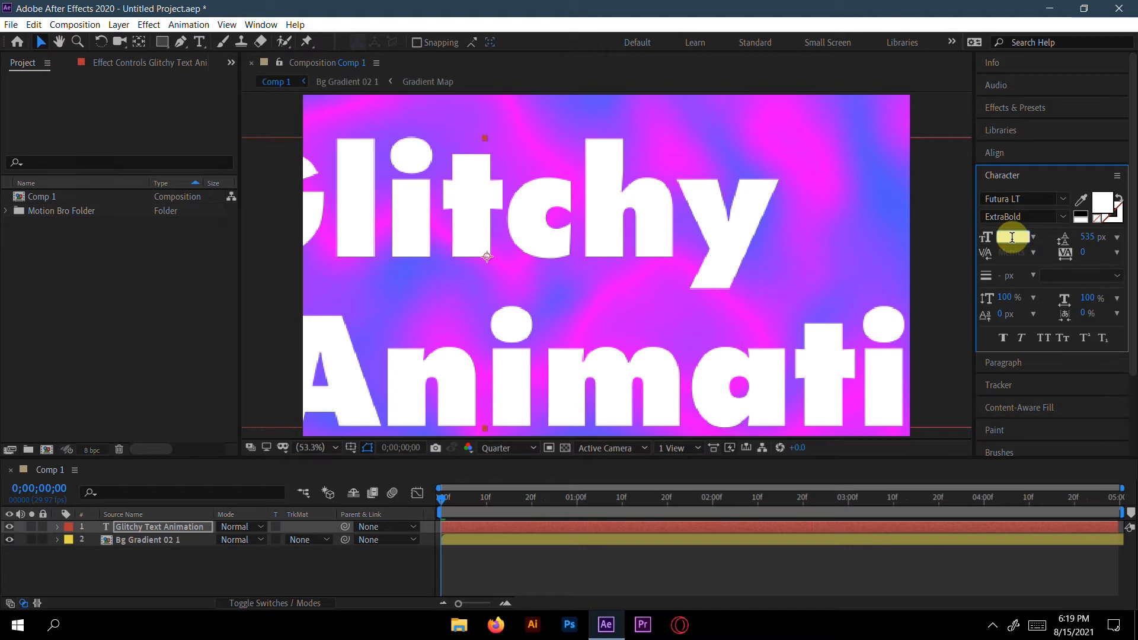
{"action": "key", "text": "Return"}
{"action": "left_click", "coordinate": [1012, 237]}
{"action": "key", "text": "Return"}
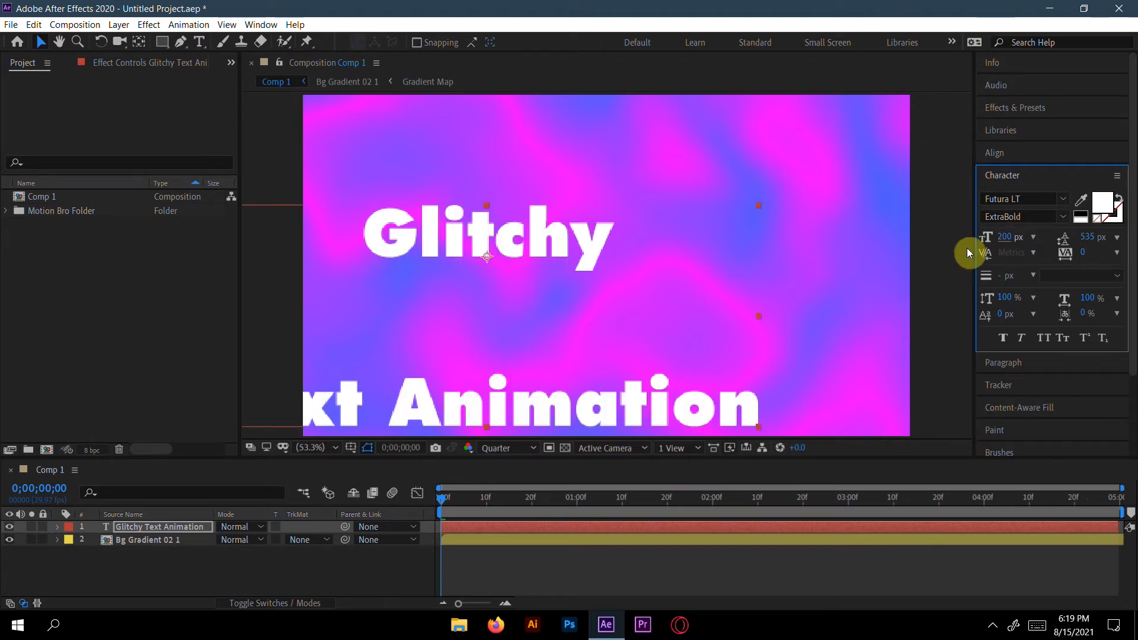
{"action": "left_click", "coordinate": [1010, 236]}
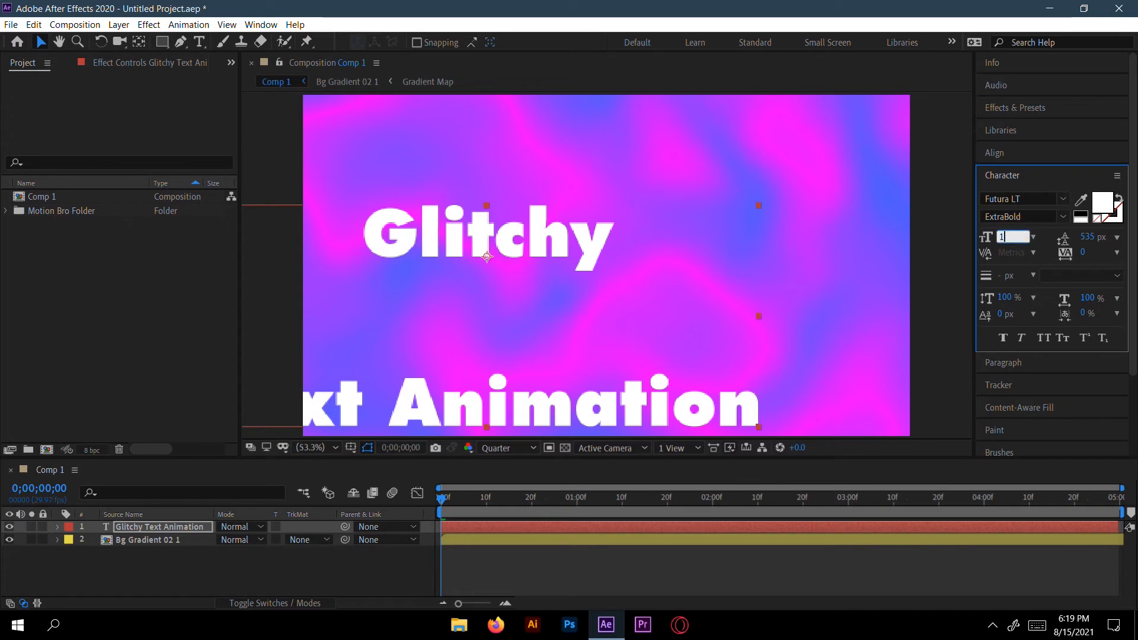
{"action": "type", "text": "100"}
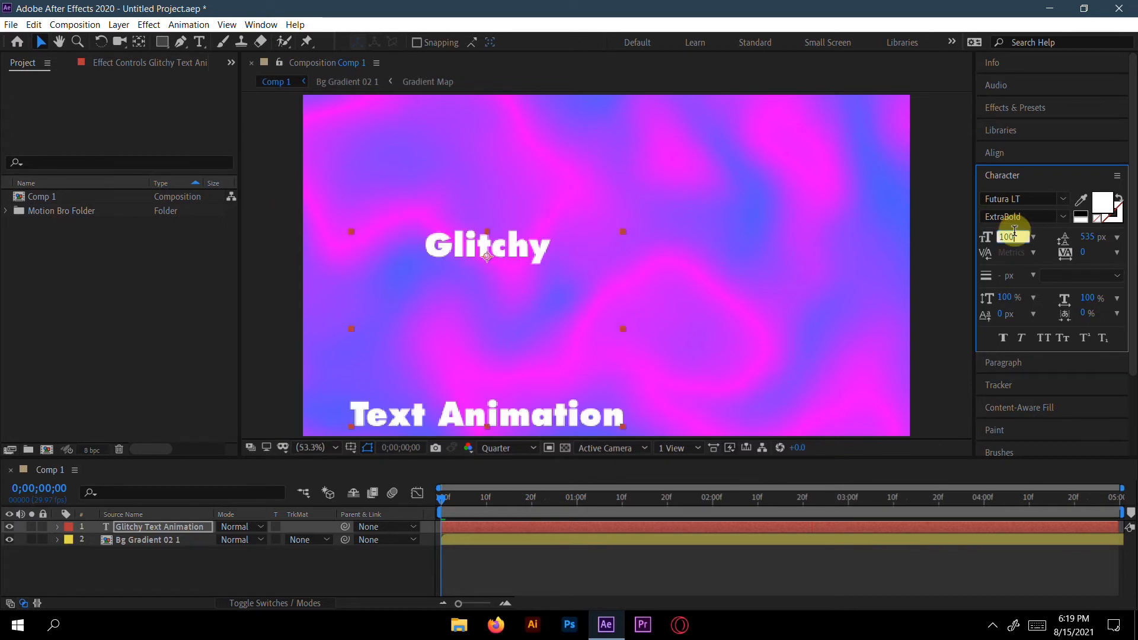
{"action": "key", "text": "BackSpace"}
{"action": "type", "text": "50"}
{"action": "key", "text": "Return"}
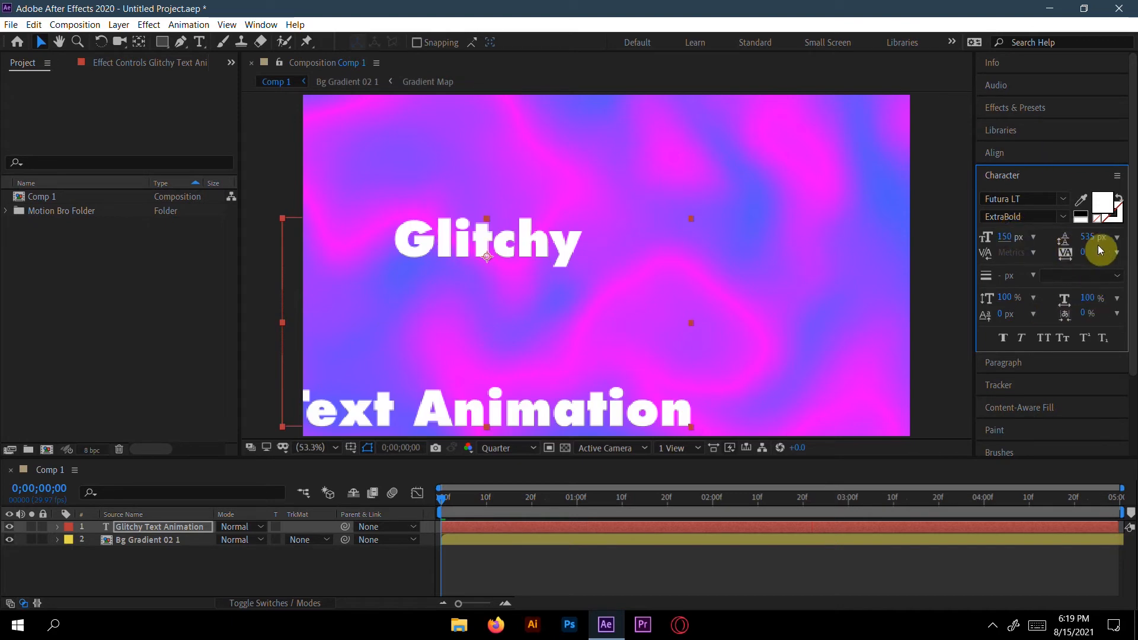
{"action": "left_click_drag", "start_coordinate": [1086, 246], "coordinate": [834, 259]}
{"action": "left_click", "coordinate": [1020, 176]}
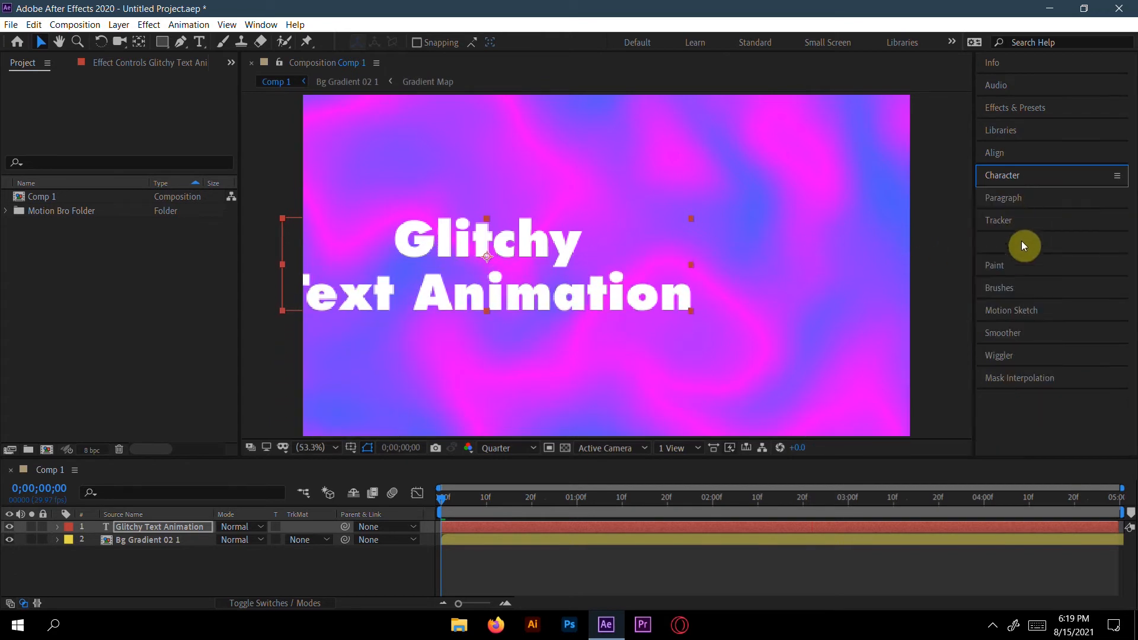
- Centre the title text layer horizontally and vertically in the composition
{"action": "left_click", "coordinate": [1001, 153]}
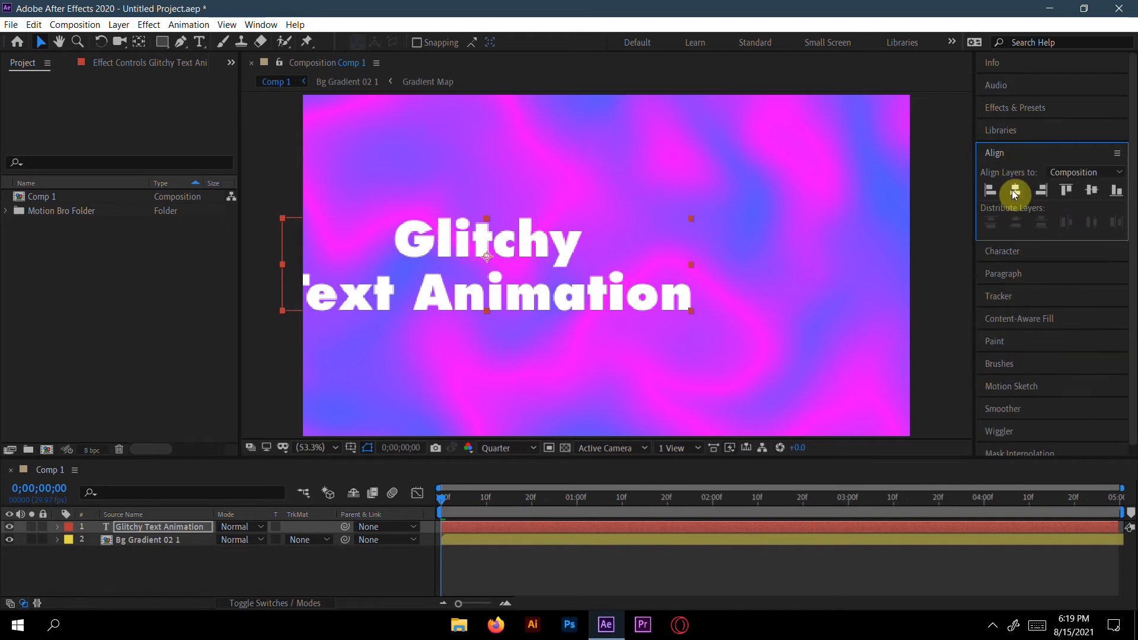
{"action": "left_click", "coordinate": [1015, 190]}
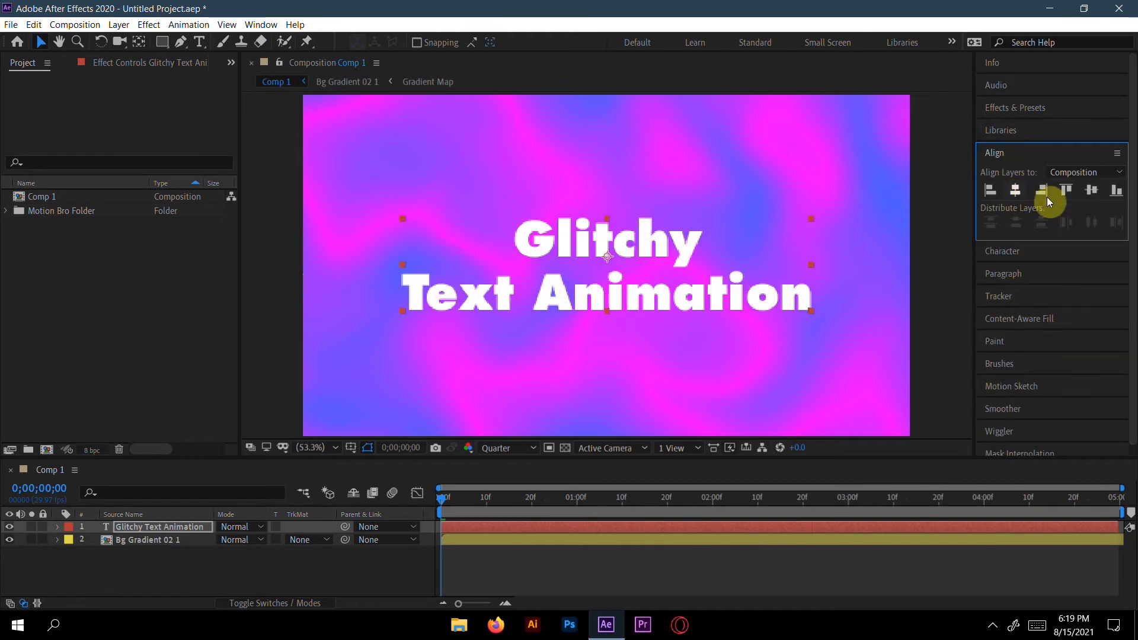
{"action": "left_click", "coordinate": [1026, 156]}
{"action": "left_click", "coordinate": [1007, 130]}
{"action": "left_click", "coordinate": [1007, 129]}
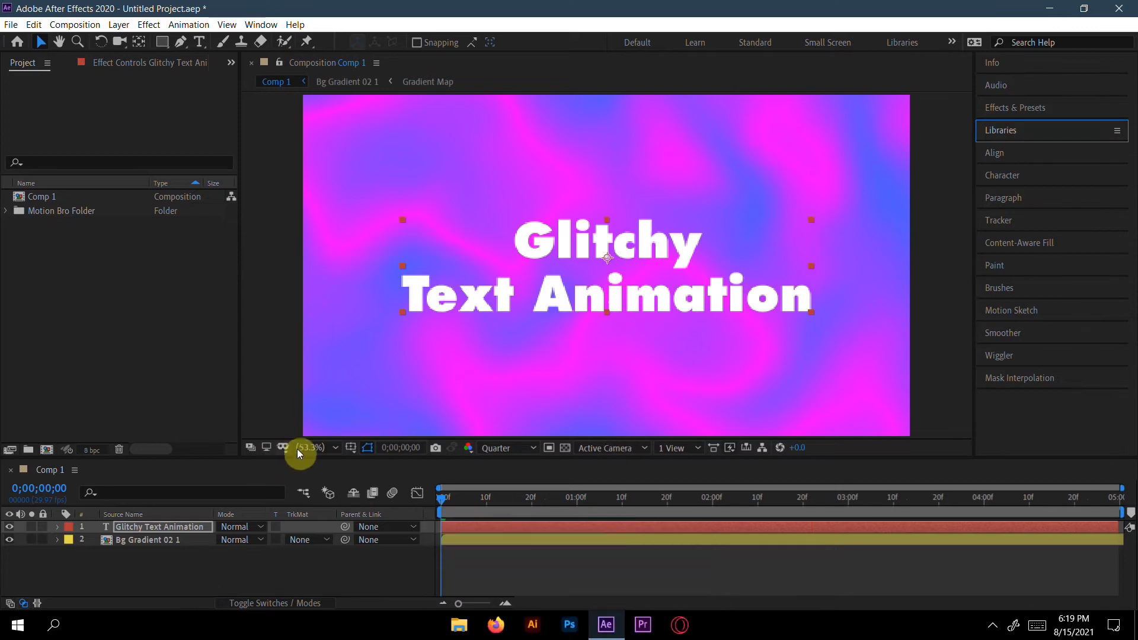
{"action": "left_click", "coordinate": [257, 355]}
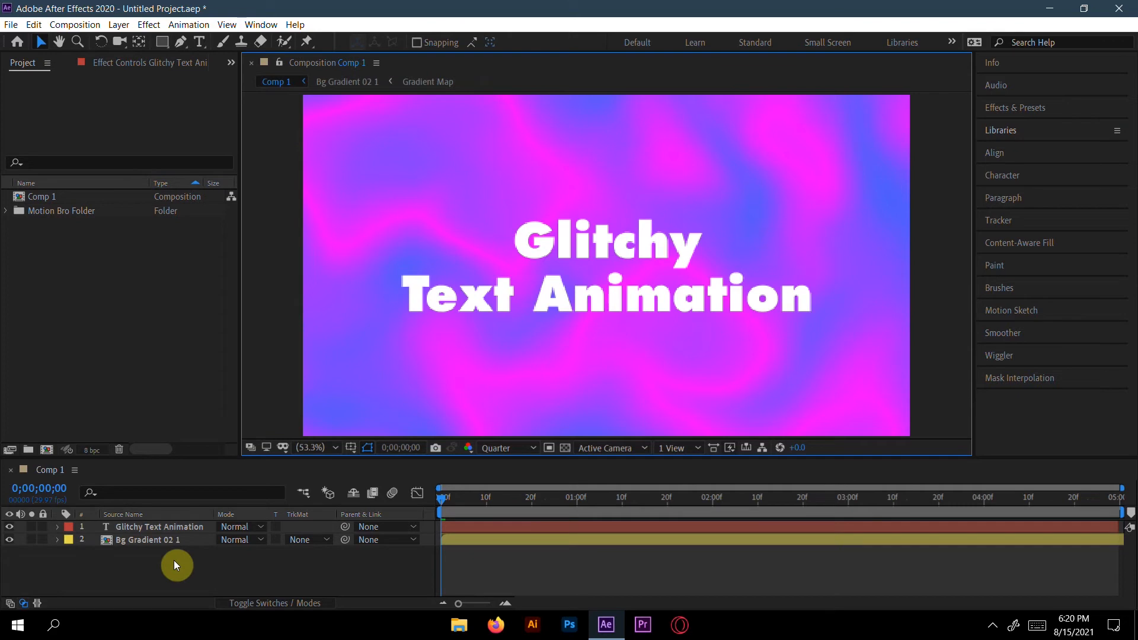
{"action": "left_click", "coordinate": [1007, 177]}
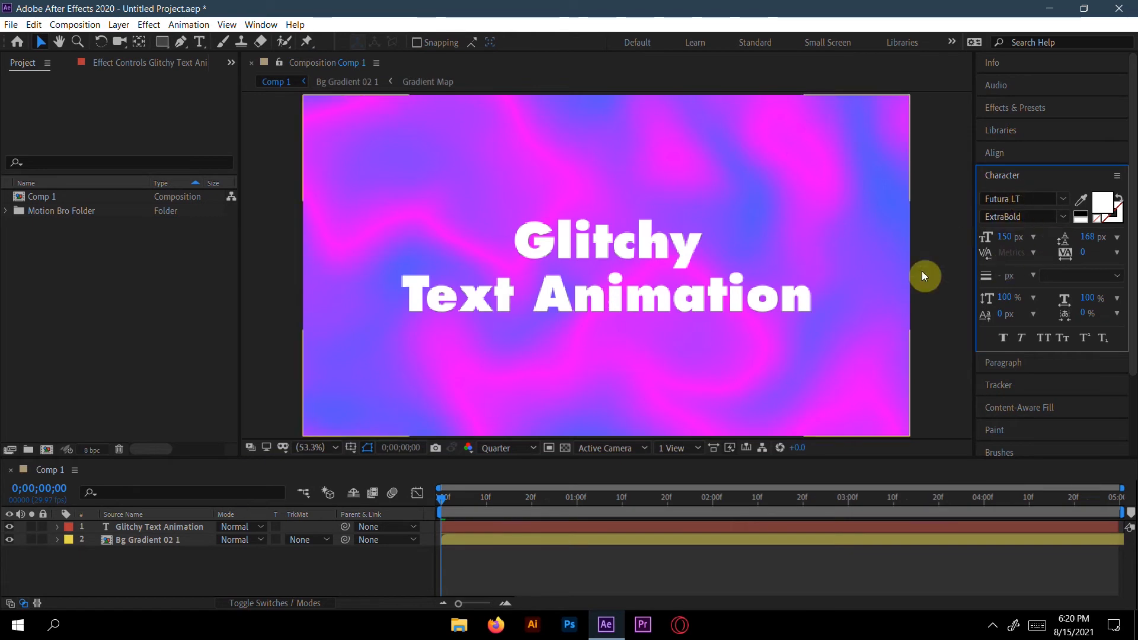
{"action": "left_click", "coordinate": [1029, 175]}
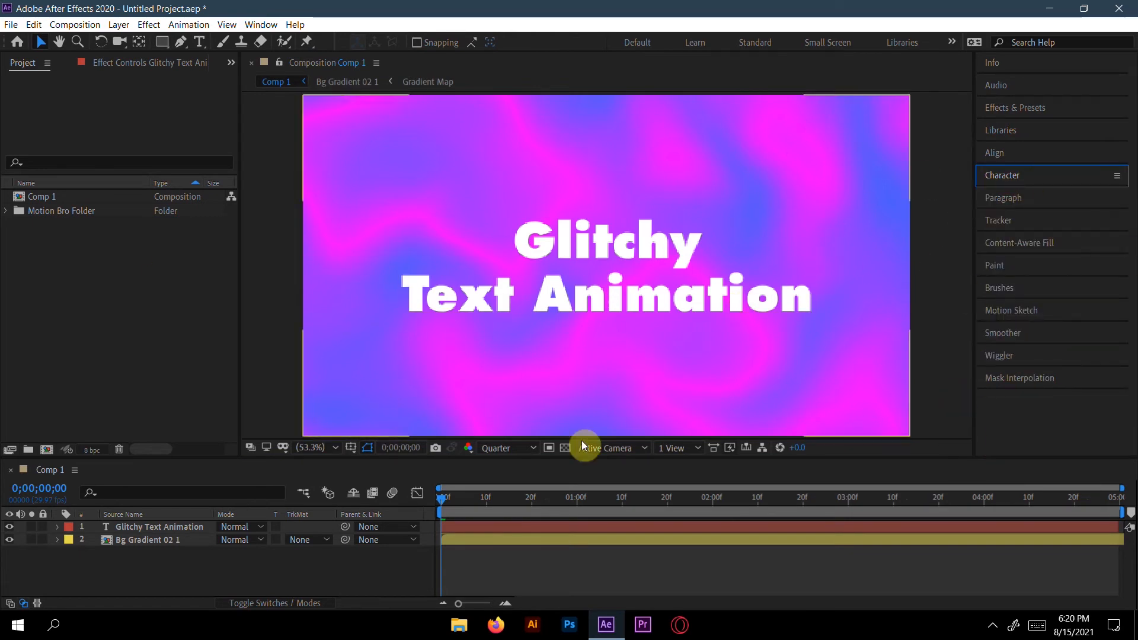
- Create a new medium blue solid layer in Comp 1, keeping the suggested 5000 × 1775 px size
{"action": "right_click", "coordinate": [123, 577]}
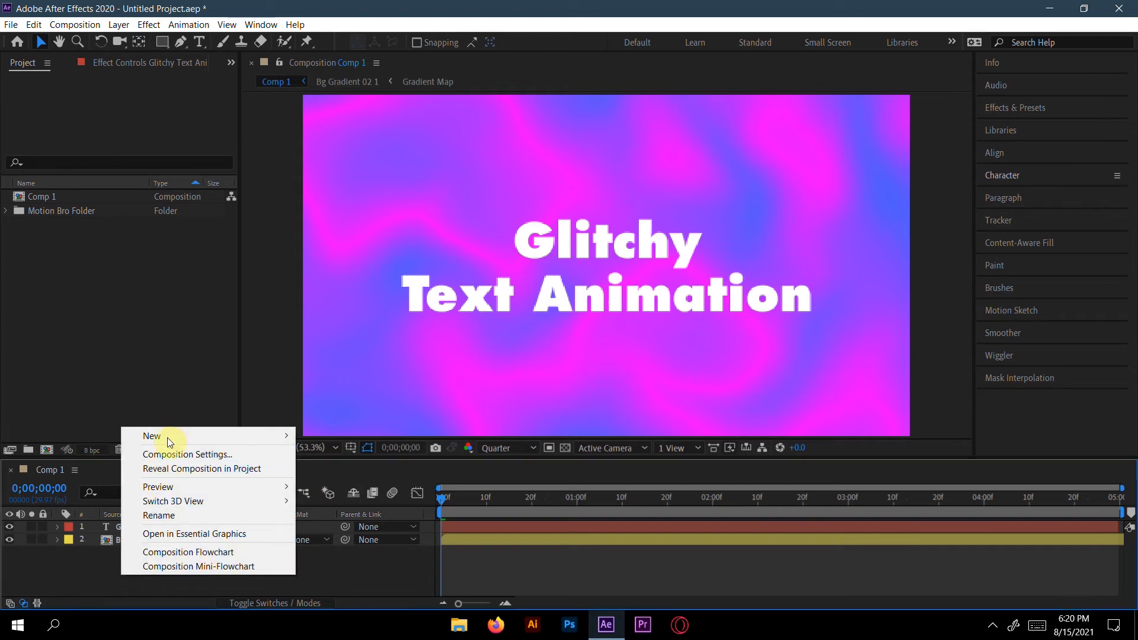
{"action": "mouse_move", "coordinate": [254, 440]}
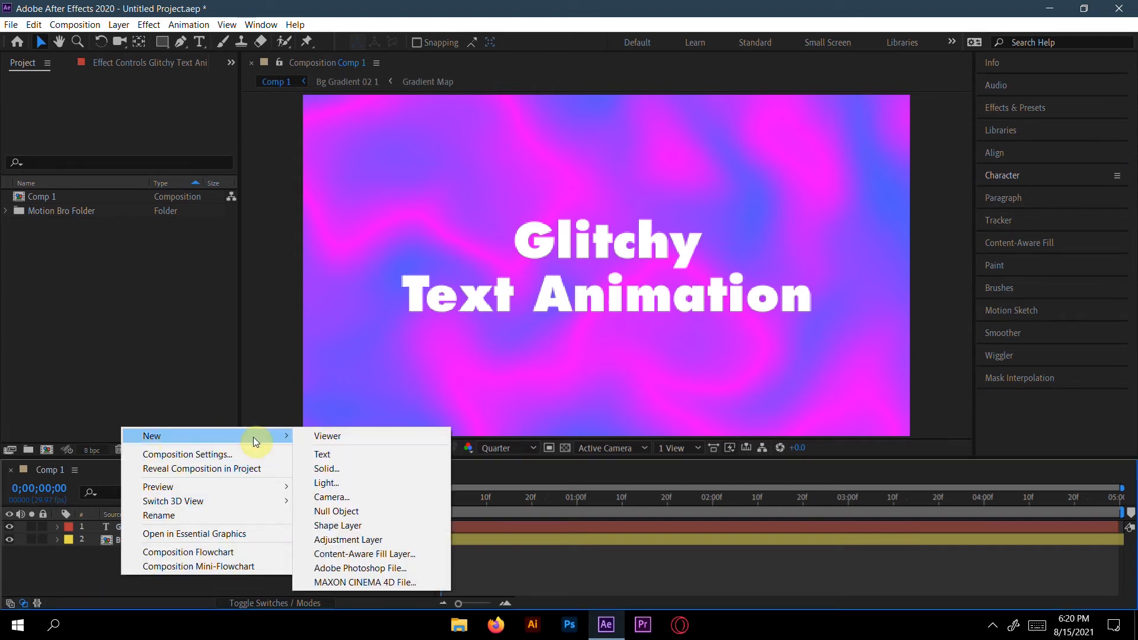
{"action": "left_click", "coordinate": [326, 469]}
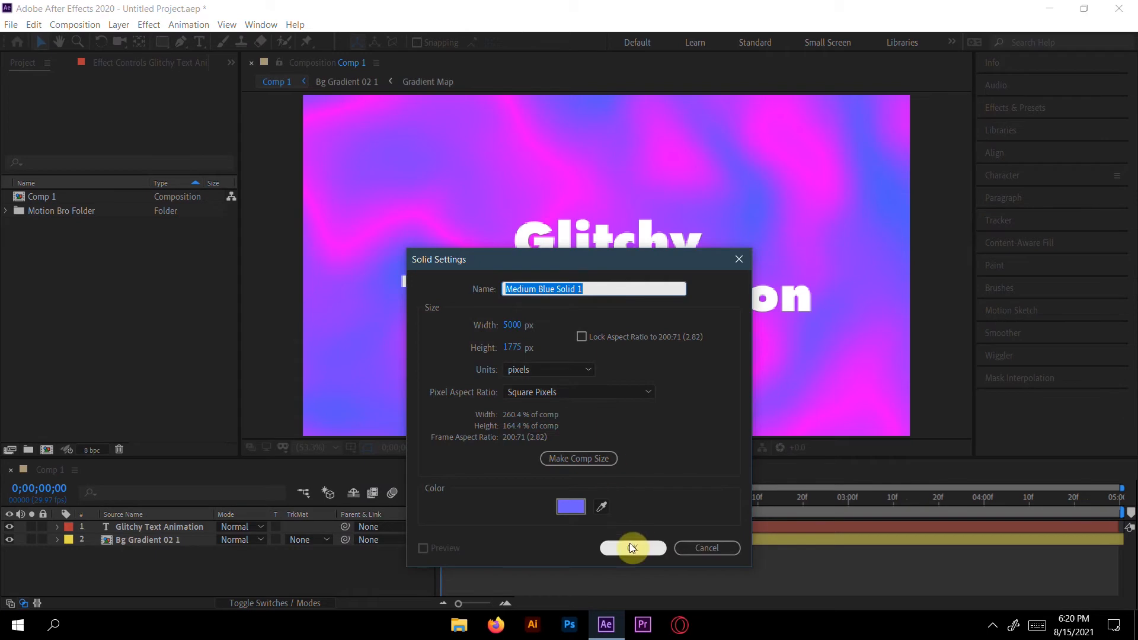
{"action": "left_click", "coordinate": [612, 559]}
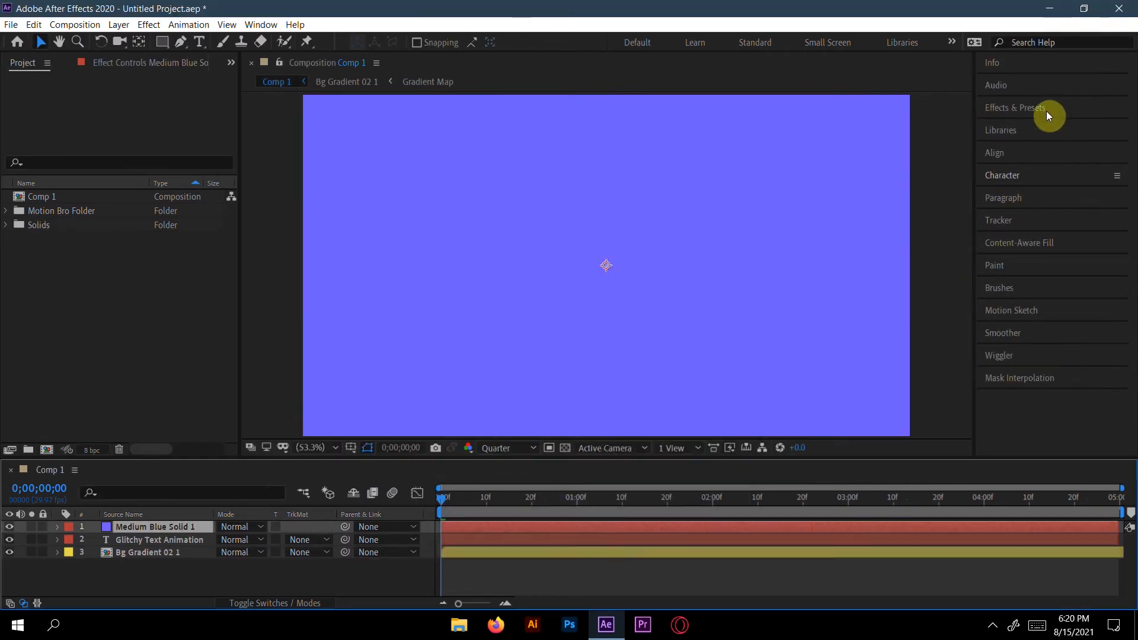
- Find the Fractal Noise effect and apply it to the blue solid layer
{"action": "left_click", "coordinate": [1047, 111]}
{"action": "left_click", "coordinate": [1015, 127]}
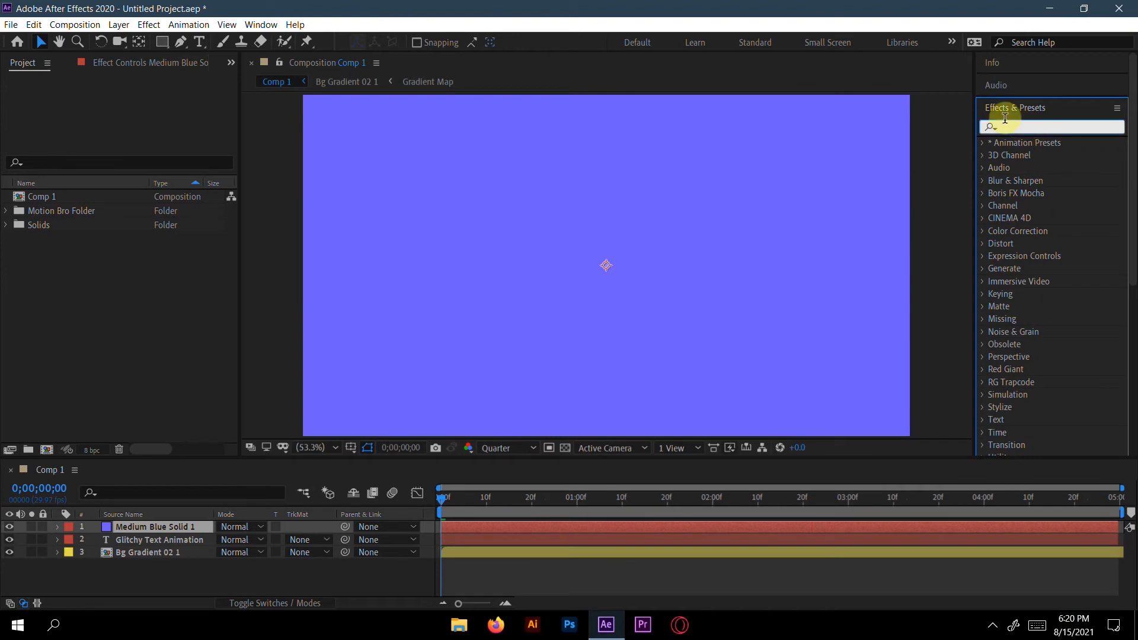
{"action": "type", "text": "trav"}
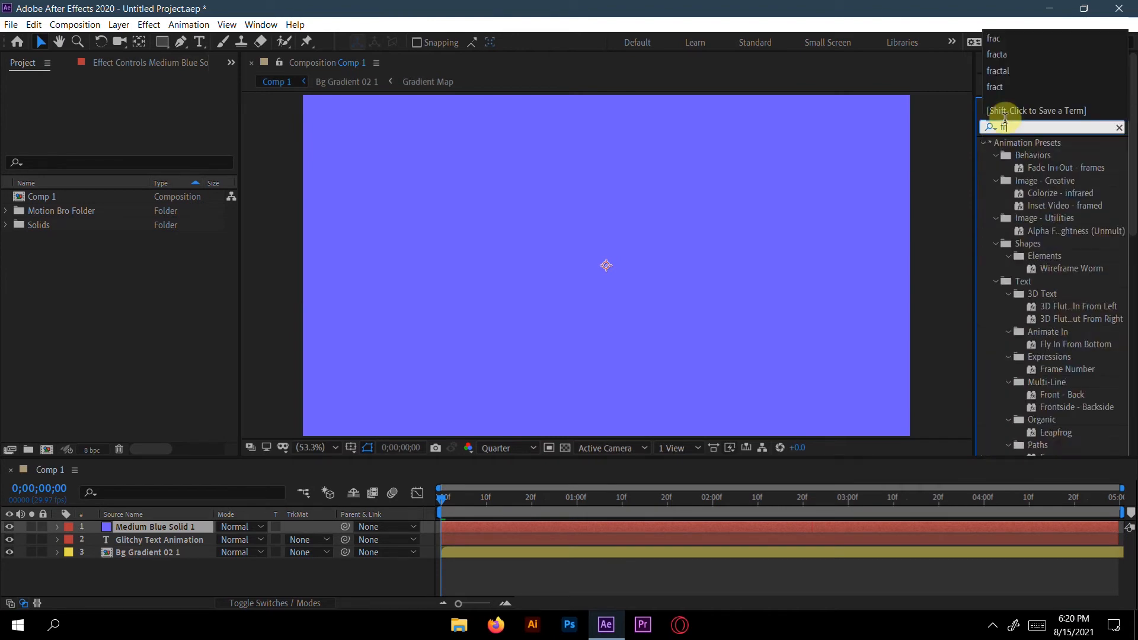
{"action": "key", "text": "BackSpace"}
{"action": "key", "text": "BackSpace"}
{"action": "key", "text": "BackSpace"}
{"action": "key", "text": "BackSpace"}
{"action": "type", "text": "fract"}
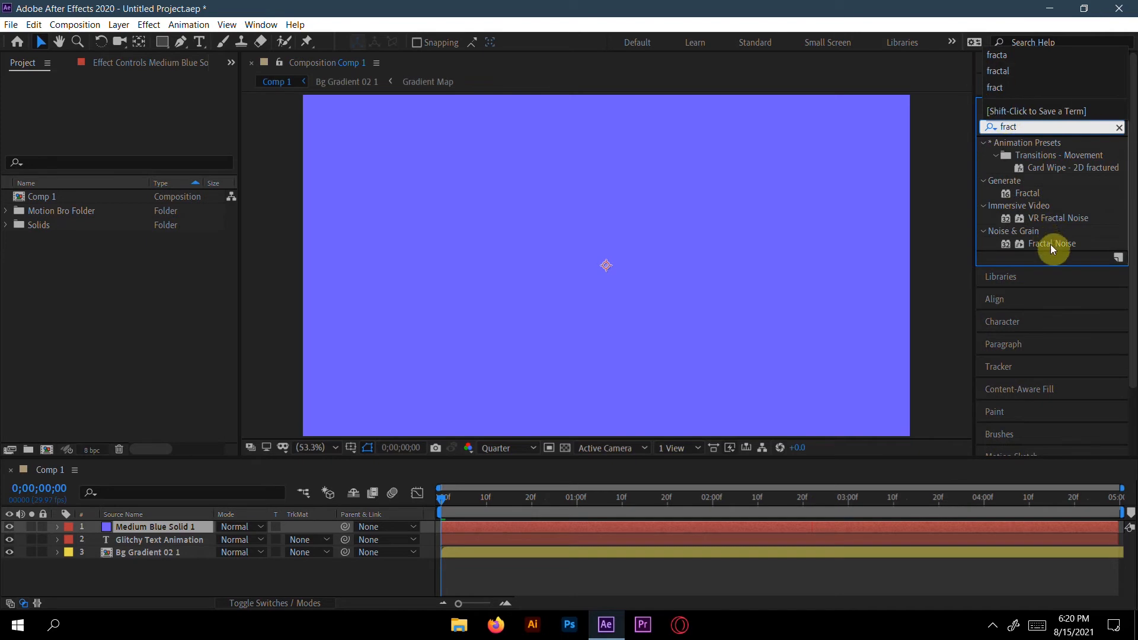
{"action": "left_click_drag", "start_coordinate": [1050, 244], "coordinate": [236, 526]}
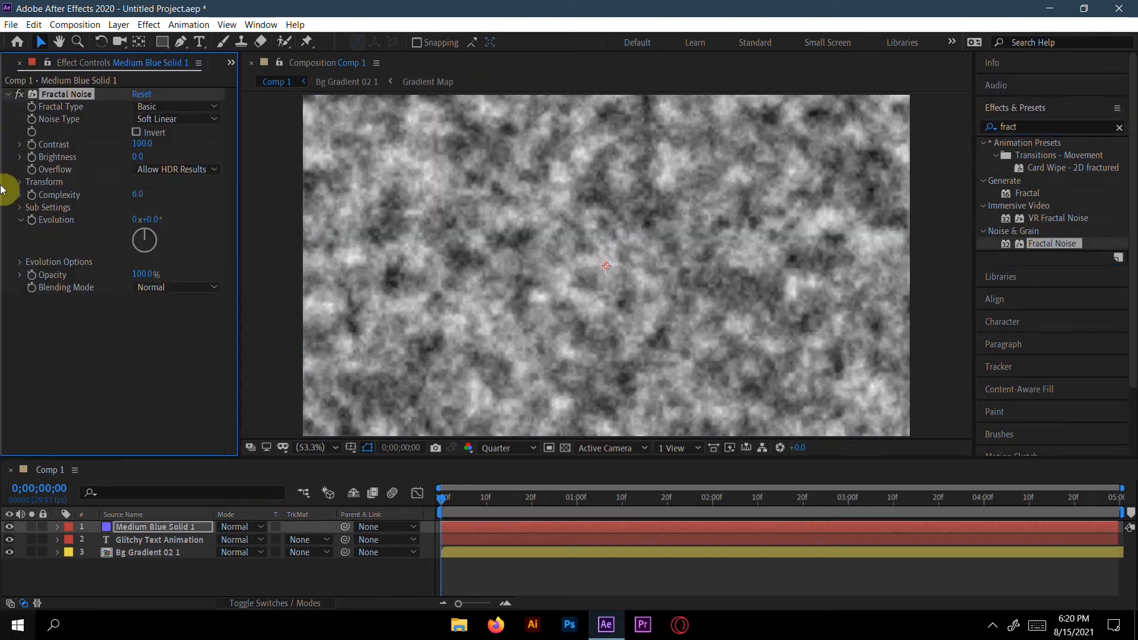
- Configure Fractal Noise with fractal type Dynamic Progressive, noise type Block and a contrast of about 1121
{"action": "left_click", "coordinate": [178, 107]}
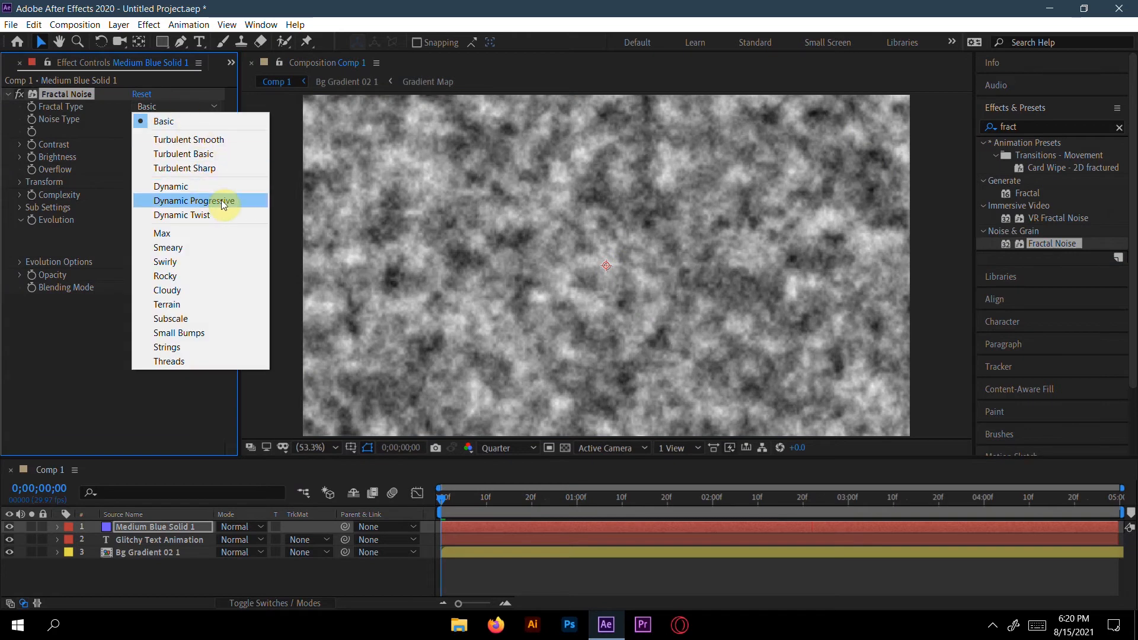
{"action": "left_click", "coordinate": [276, 250]}
{"action": "left_click", "coordinate": [202, 119]}
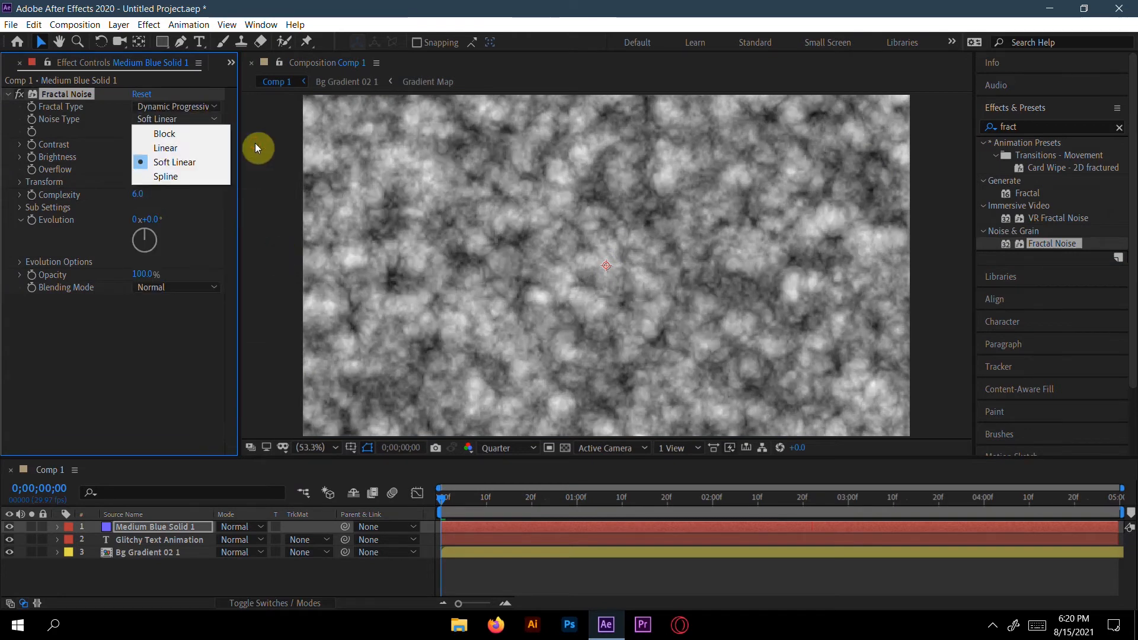
{"action": "left_click", "coordinate": [215, 133]}
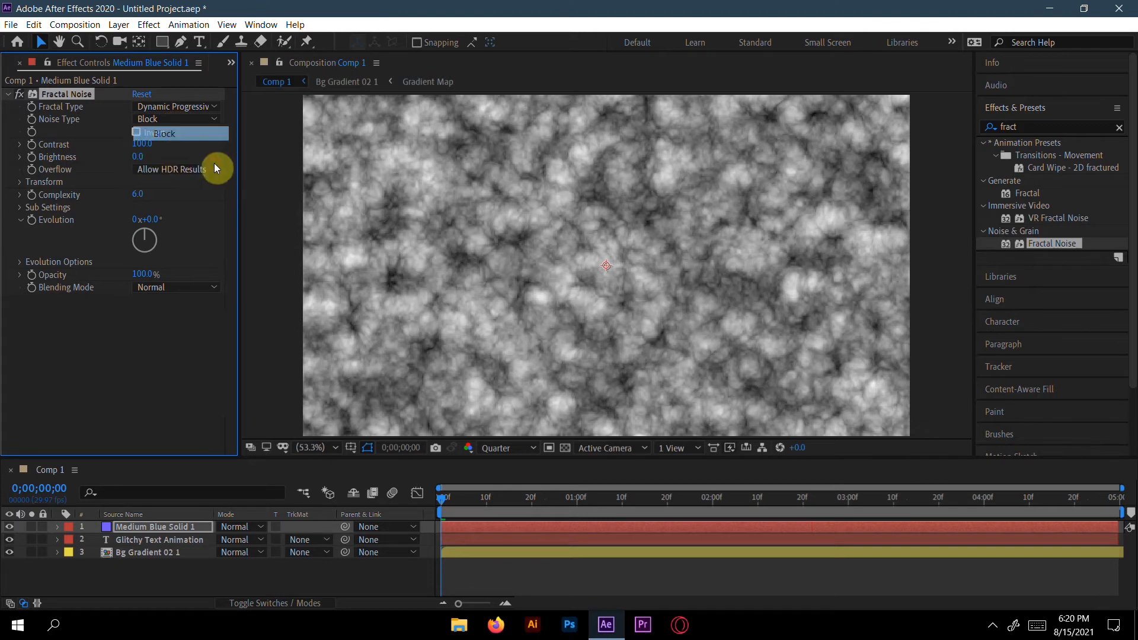
{"action": "left_click_drag", "start_coordinate": [133, 142], "coordinate": [884, 132]}
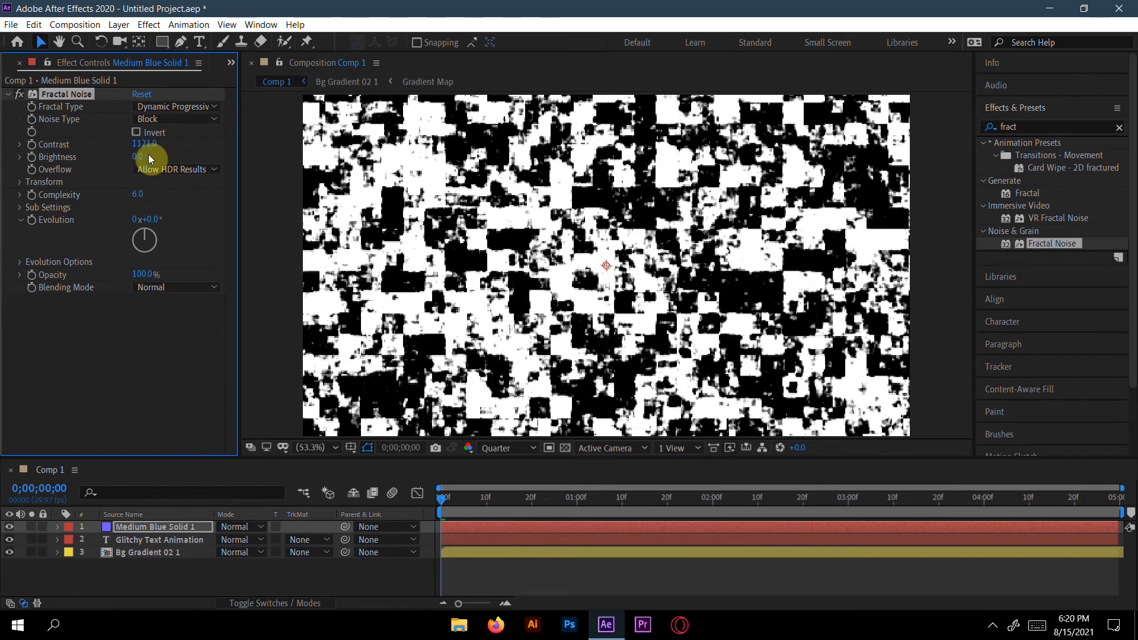
- Set Fractal Noise contrast to 1183 and brightness to 15, and its non-uniform scale to 930 width and 40 height
{"action": "left_click_drag", "start_coordinate": [139, 148], "coordinate": [232, 189]}
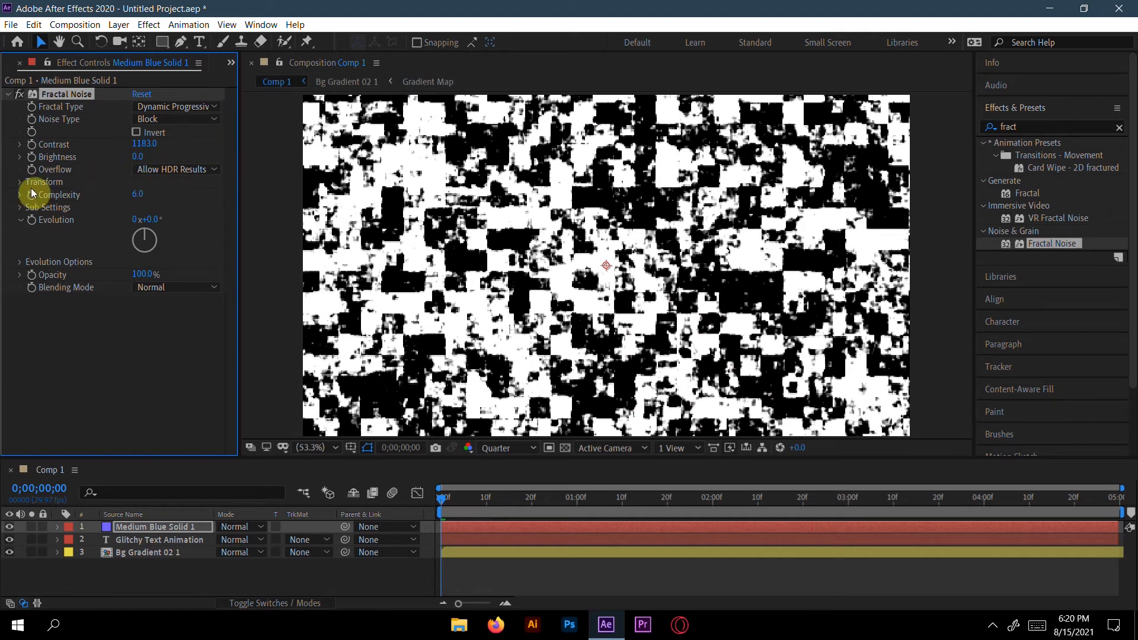
{"action": "left_click_drag", "start_coordinate": [137, 156], "coordinate": [148, 153]}
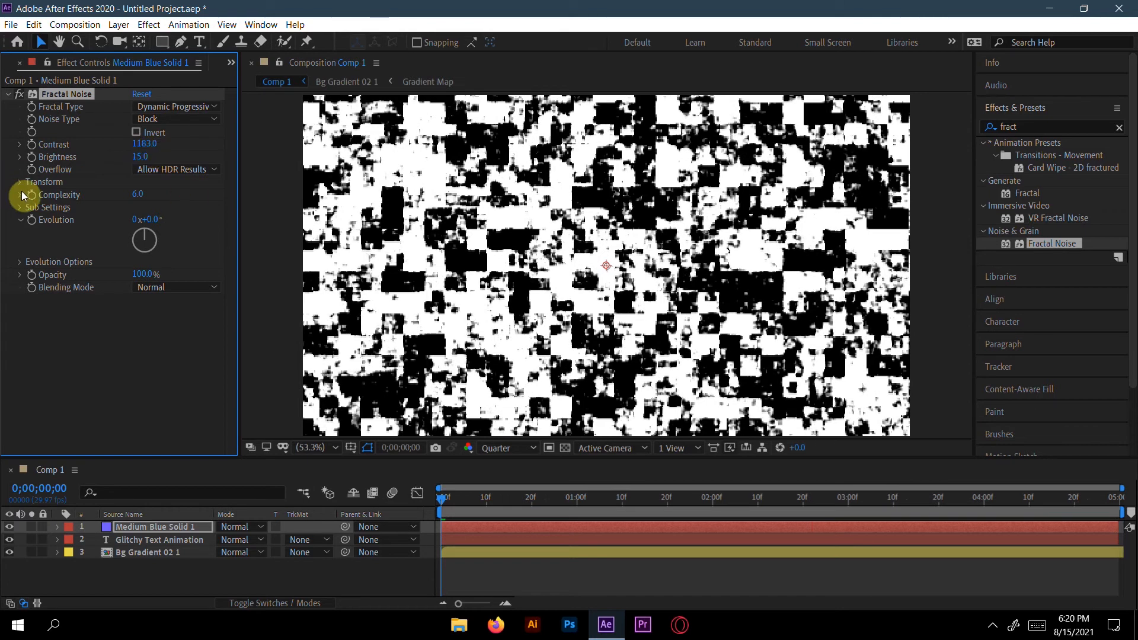
{"action": "left_click", "coordinate": [17, 181]}
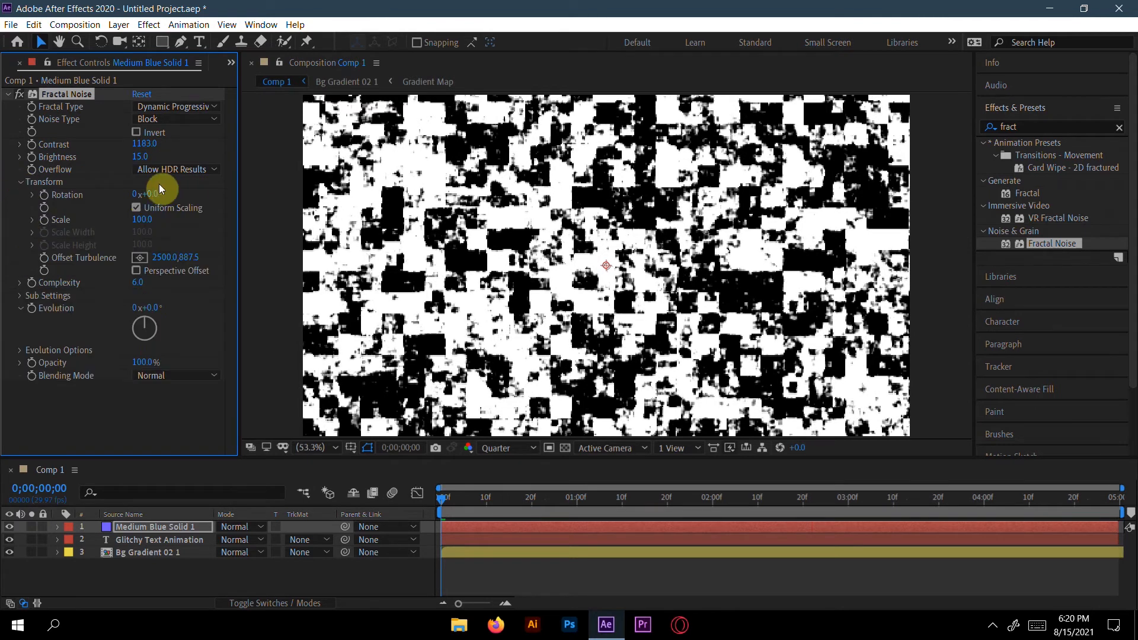
{"action": "left_click", "coordinate": [136, 207]}
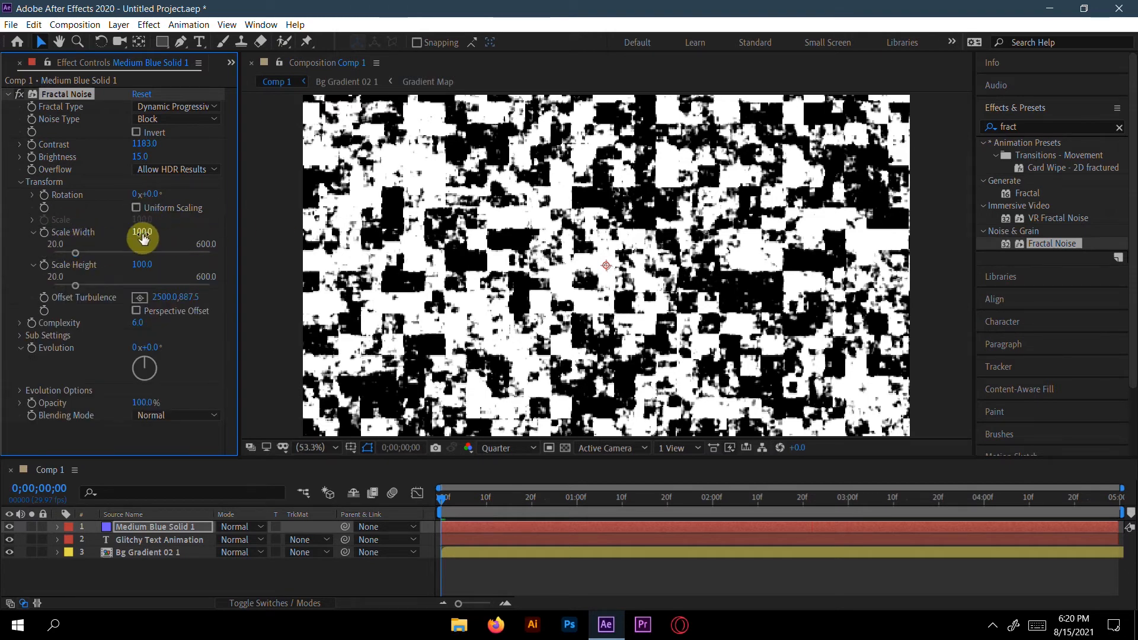
{"action": "left_click_drag", "start_coordinate": [144, 232], "coordinate": [102, 265]}
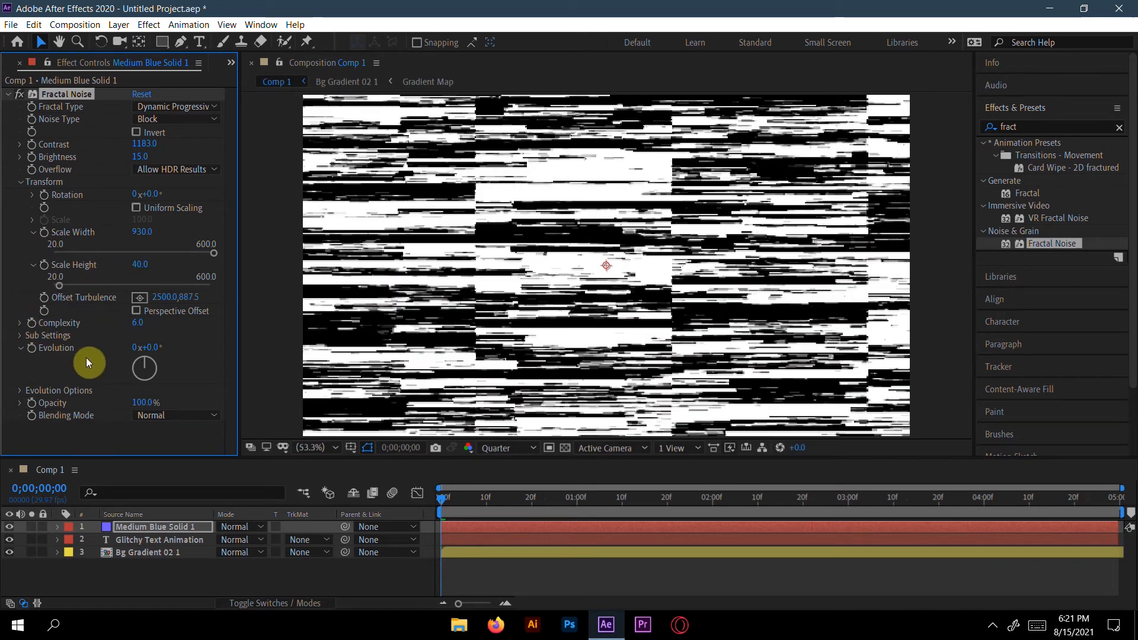
- Add the expression time*15 to the Random Seed property in the Fractal Noise evolution options
{"action": "left_click", "coordinate": [19, 391]}
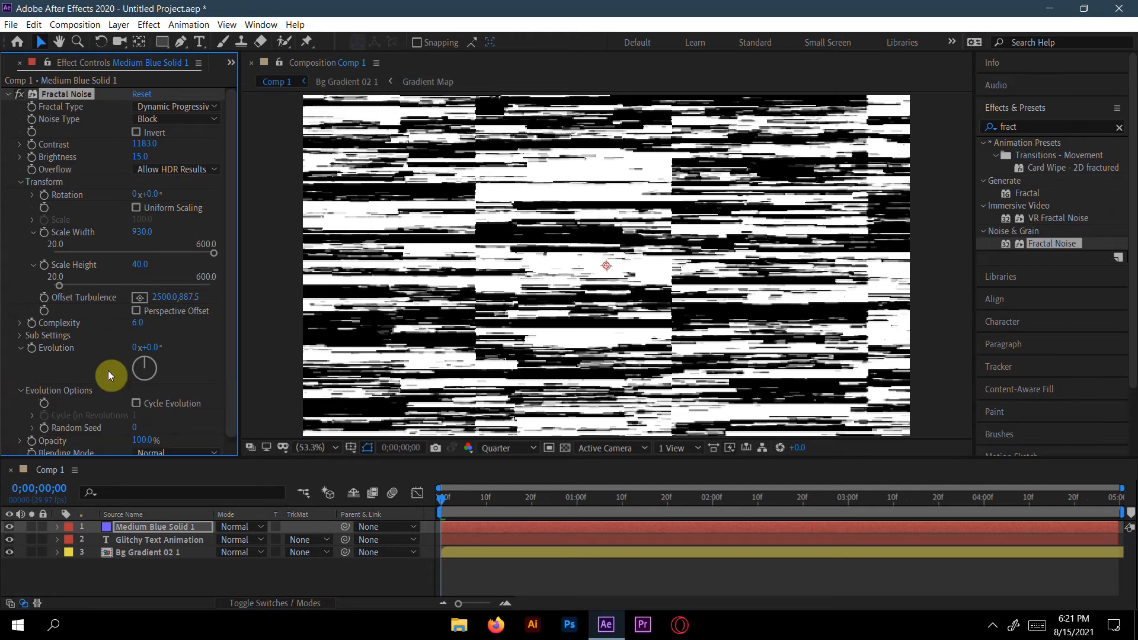
{"action": "scroll", "coordinate": [108, 371], "scroll_direction": "down", "scroll_amount": 1}
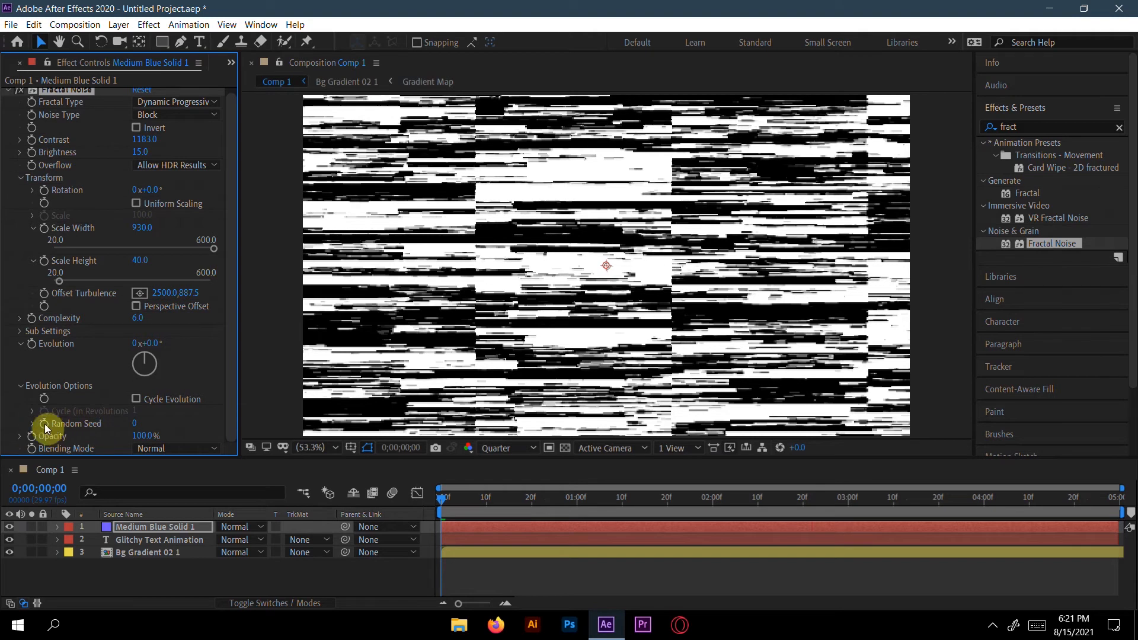
{"action": "left_click", "coordinate": [58, 530]}
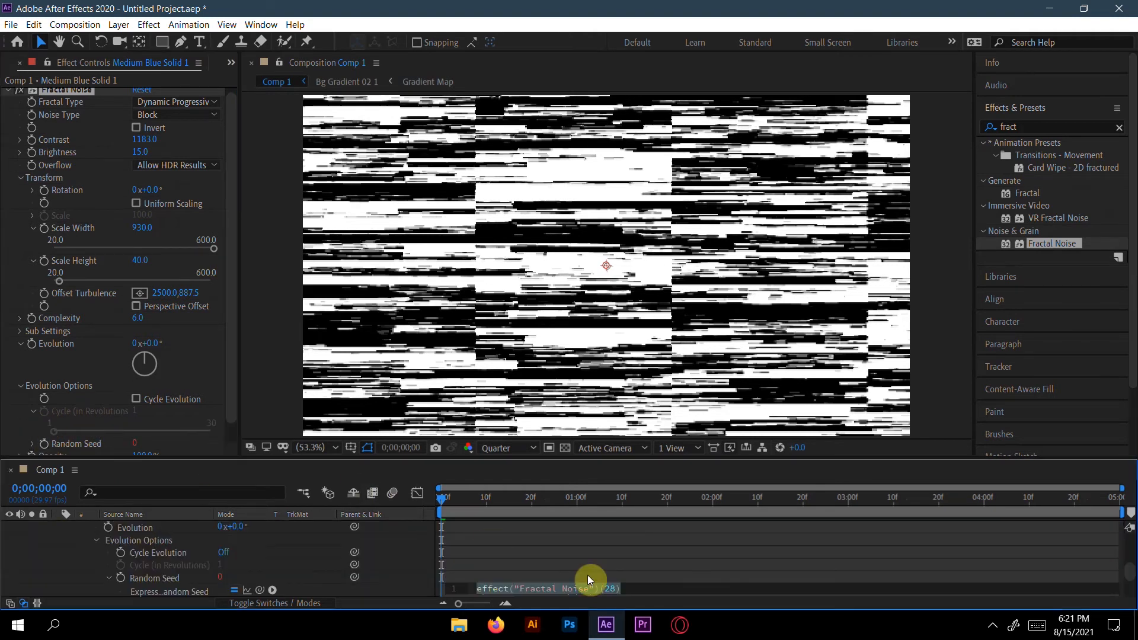
{"action": "key", "text": "BackSpace"}
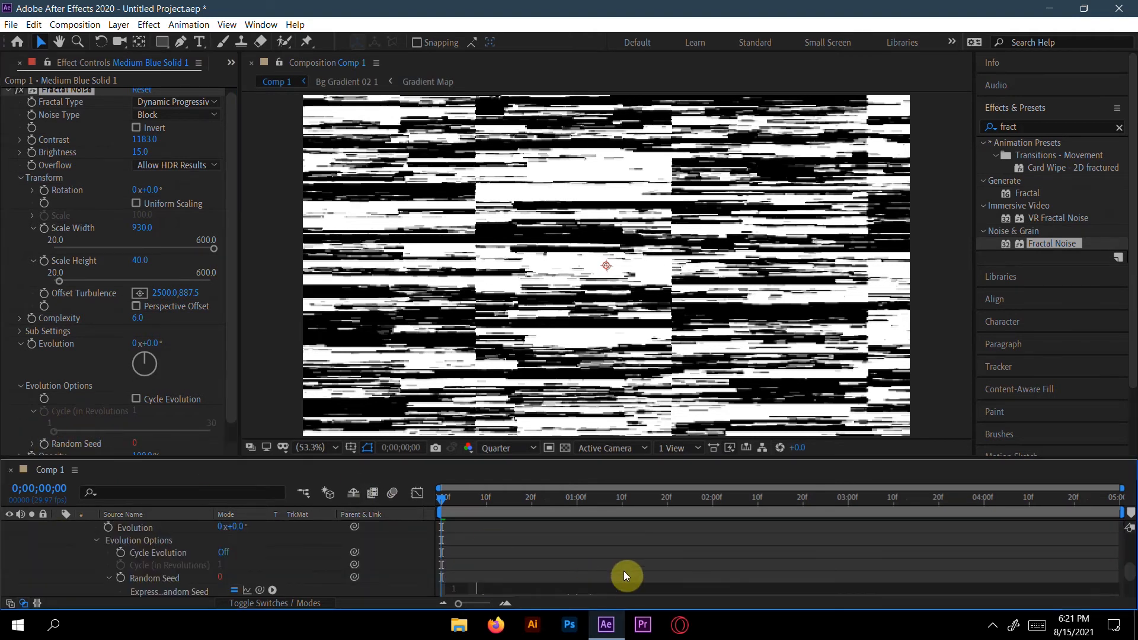
{"action": "type", "text": "time"}
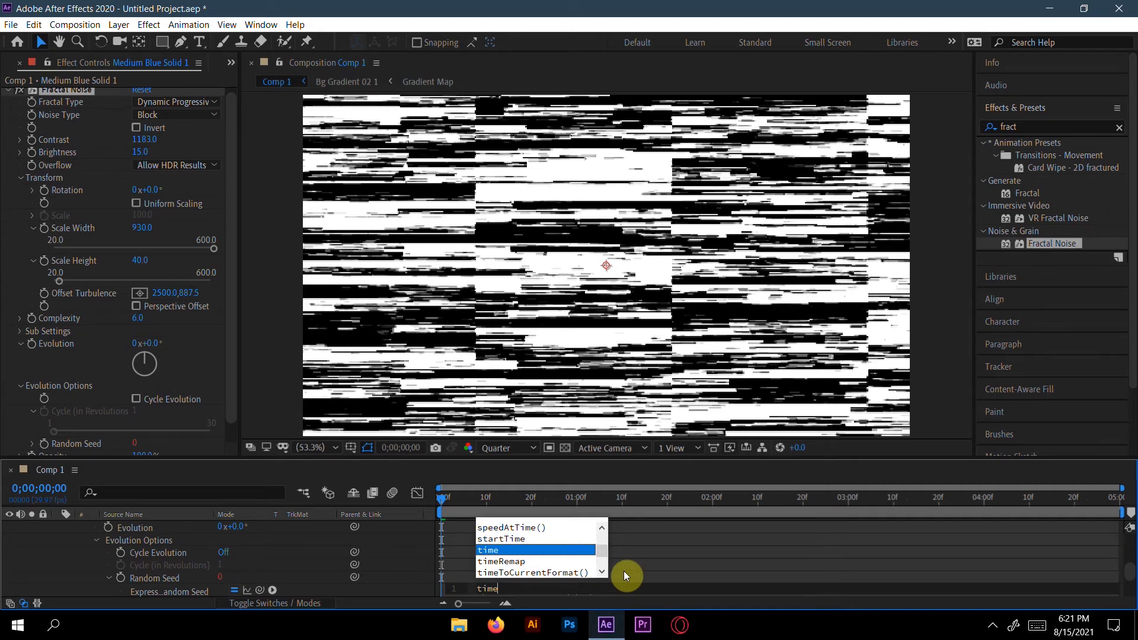
{"action": "type", "text": "*"}
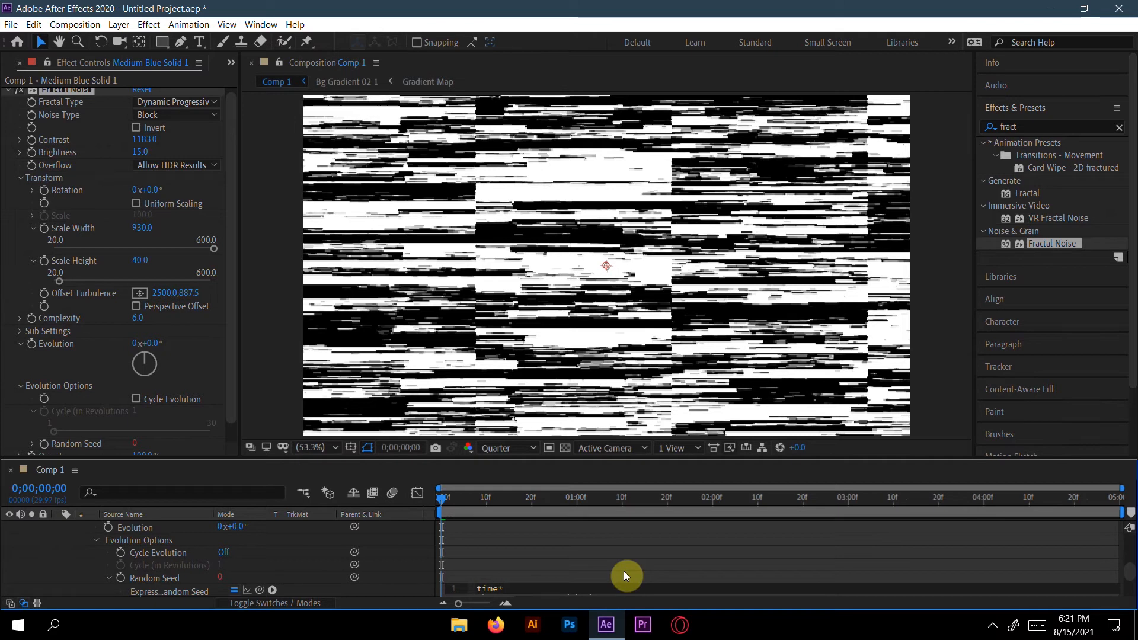
{"action": "type", "text": "15"}
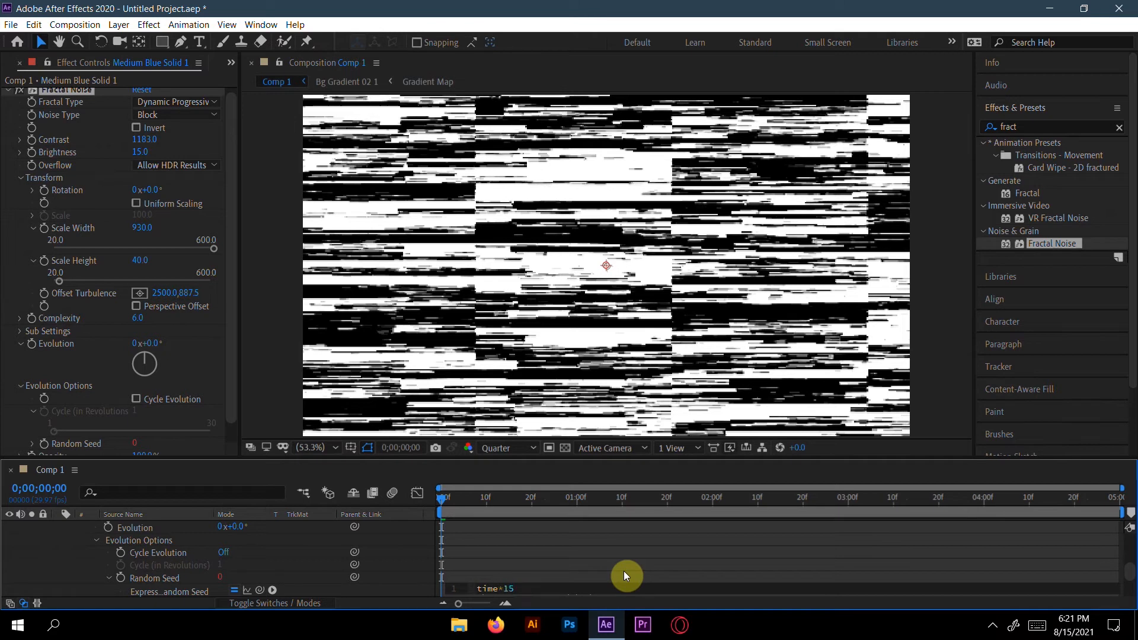
{"action": "left_click", "coordinate": [265, 365]}
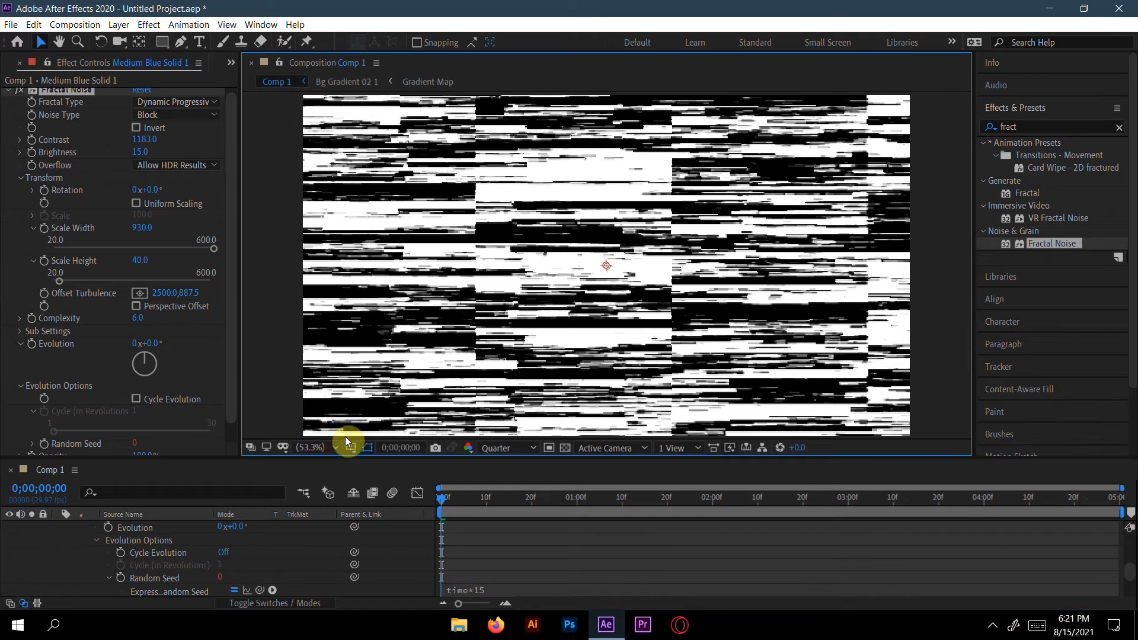
- Preview the animated noise in the composition and collapse the blue solid layer's properties
{"action": "key", "text": "space"}
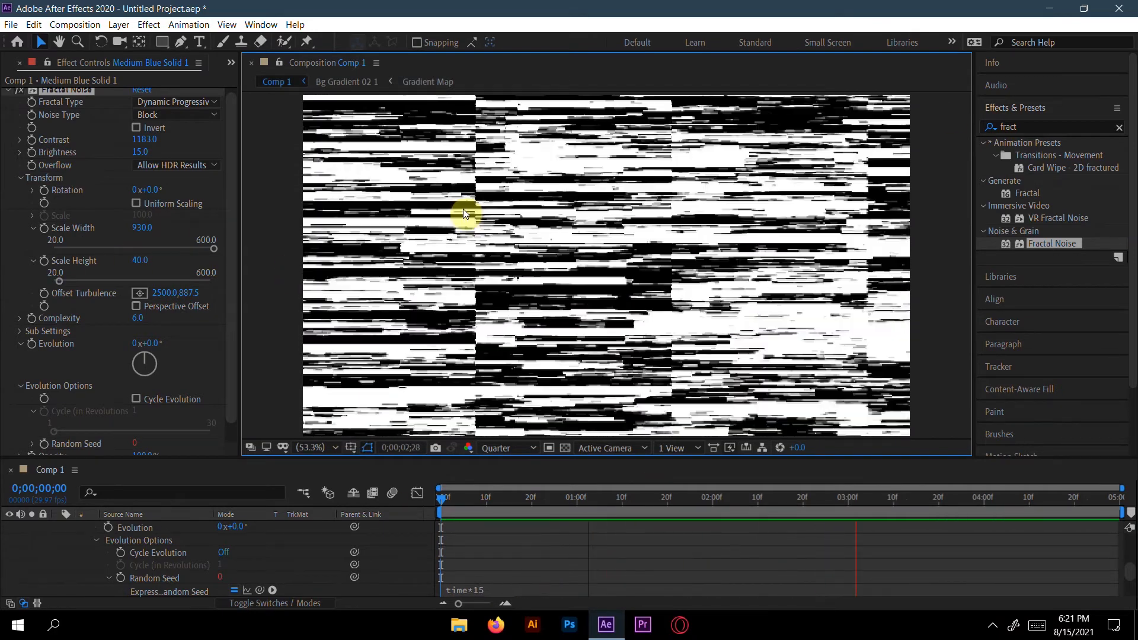
{"action": "scroll", "coordinate": [89, 544], "scroll_direction": "up", "scroll_amount": 10}
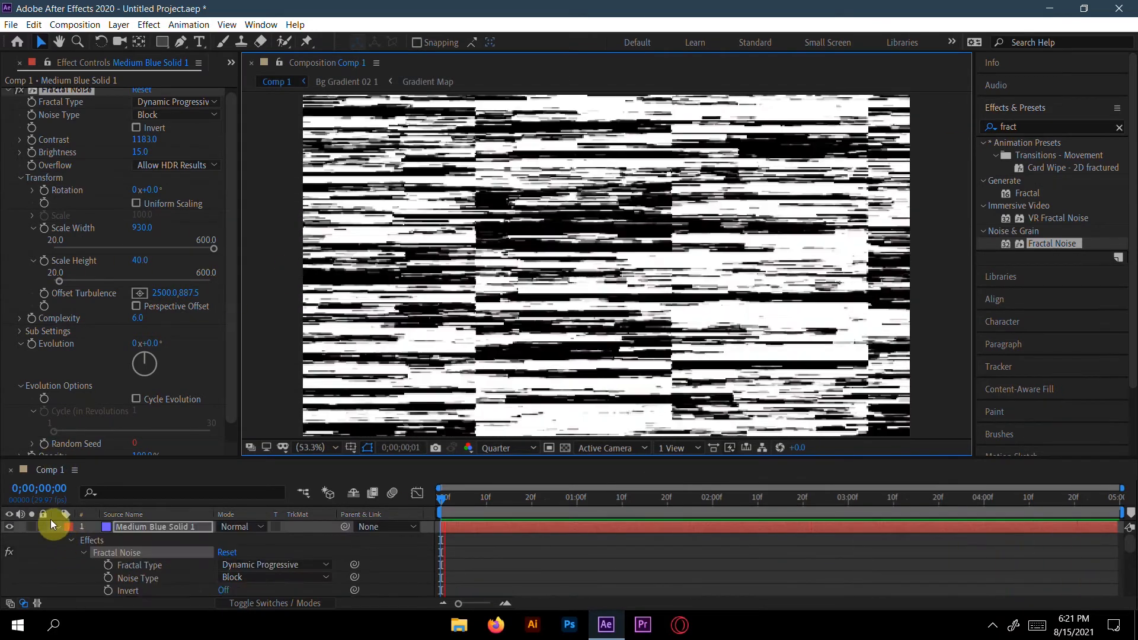
{"action": "left_click", "coordinate": [57, 526]}
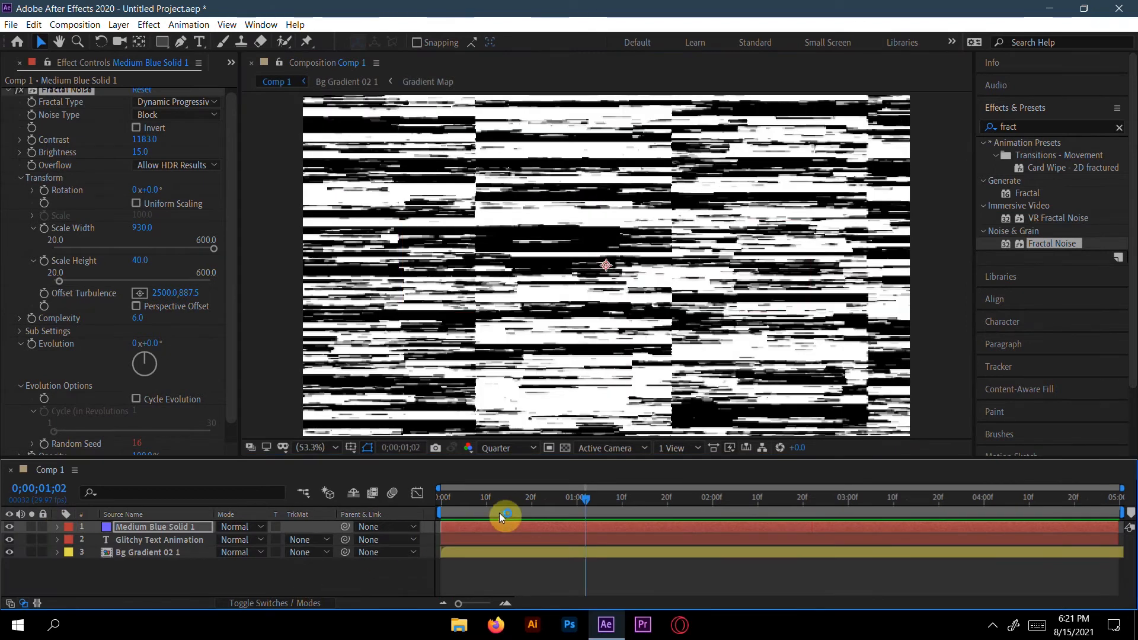
- Pre-compose the blue solid layer with all attributes moved into the new composition, and hide the resulting layer
{"action": "right_click", "coordinate": [158, 526]}
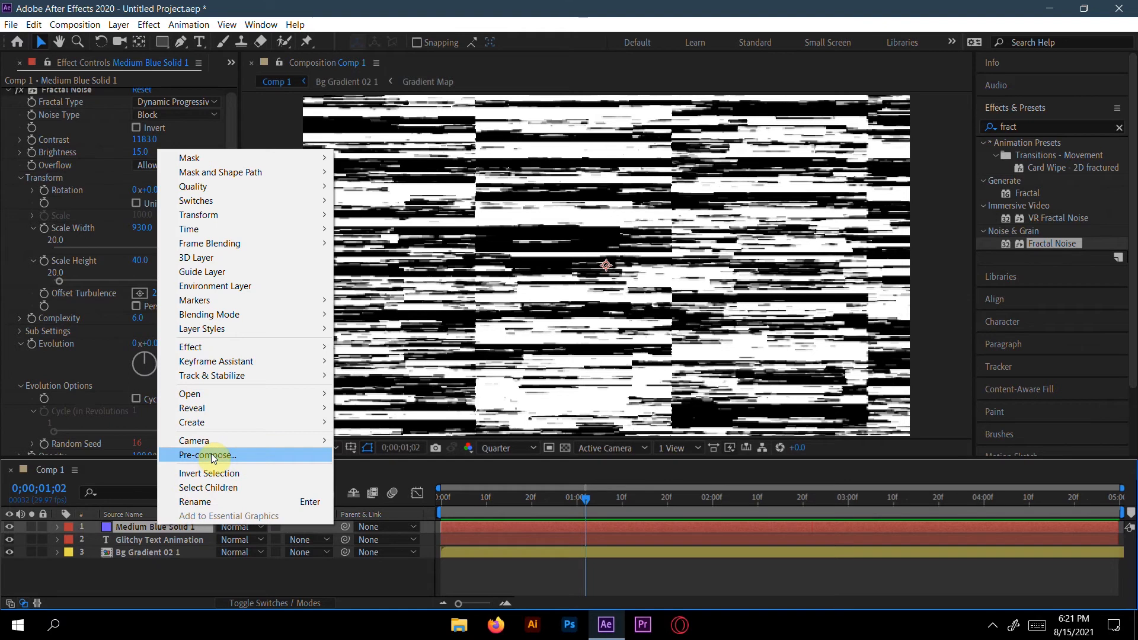
{"action": "left_click", "coordinate": [213, 456]}
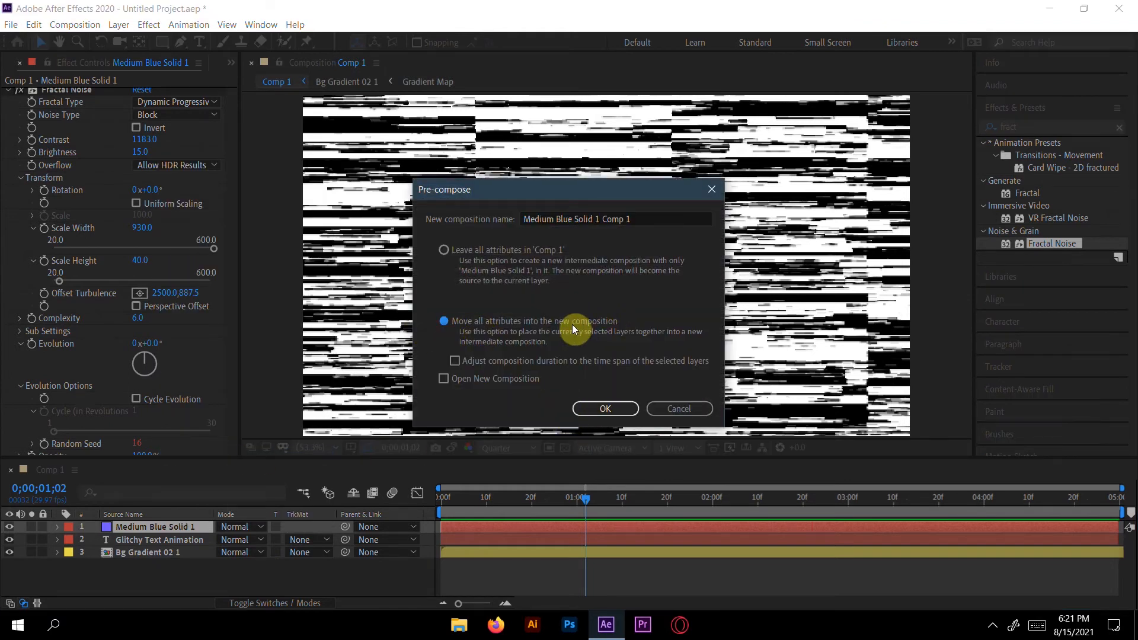
{"action": "left_click", "coordinate": [608, 407]}
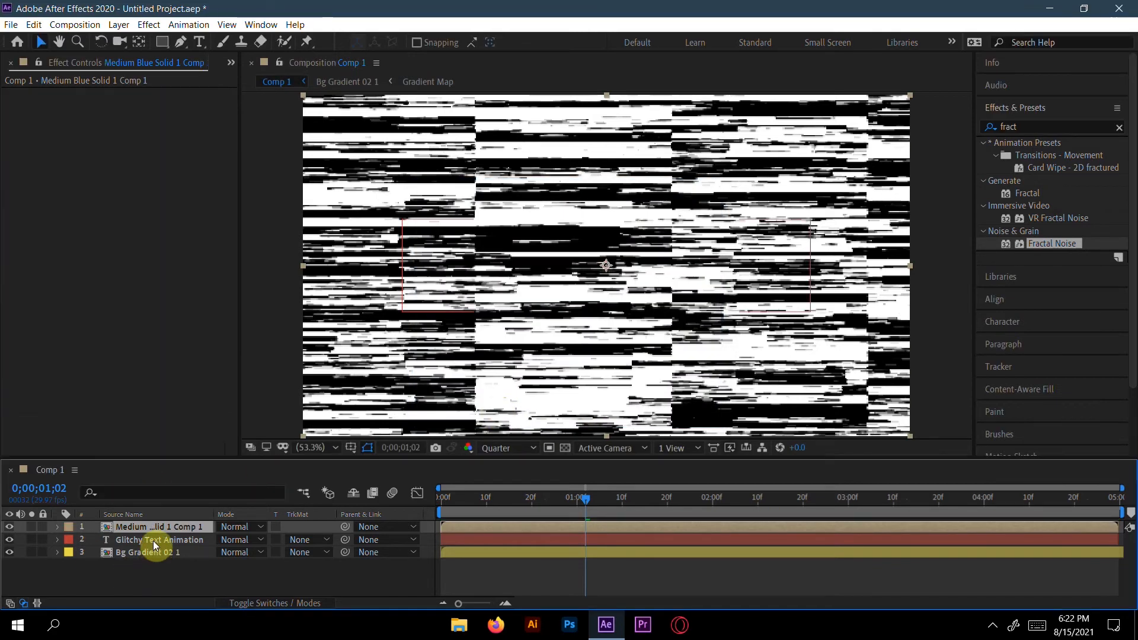
{"action": "left_click", "coordinate": [8, 526]}
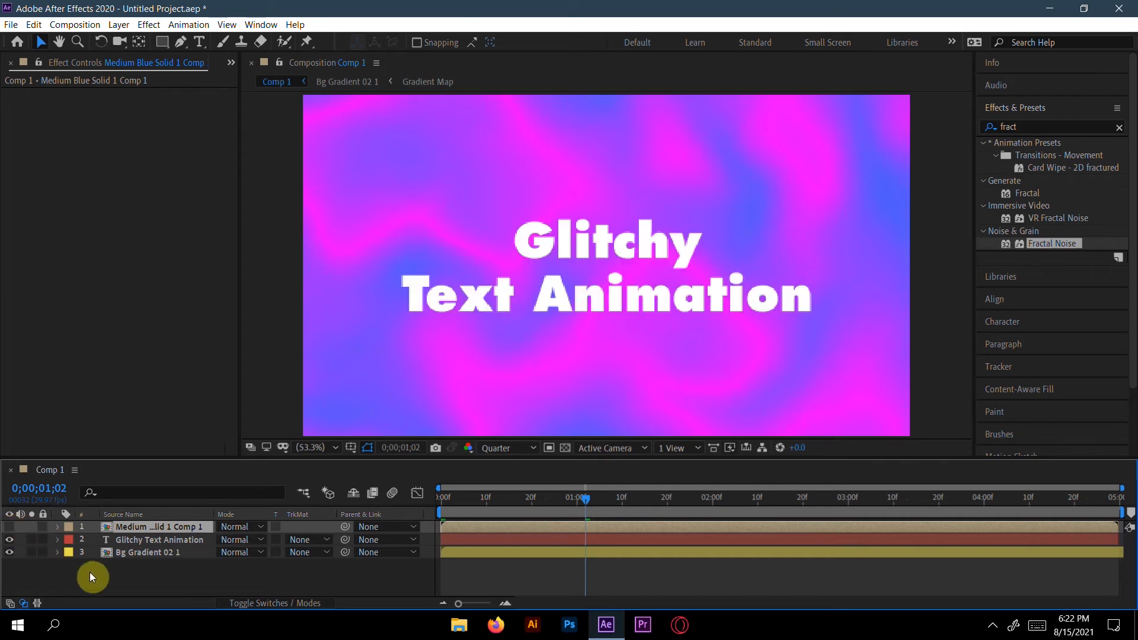
- Create a new adjustment layer at the top of the Comp 1 layer stack
{"action": "right_click", "coordinate": [90, 571]}
{"action": "mouse_move", "coordinate": [258, 431]}
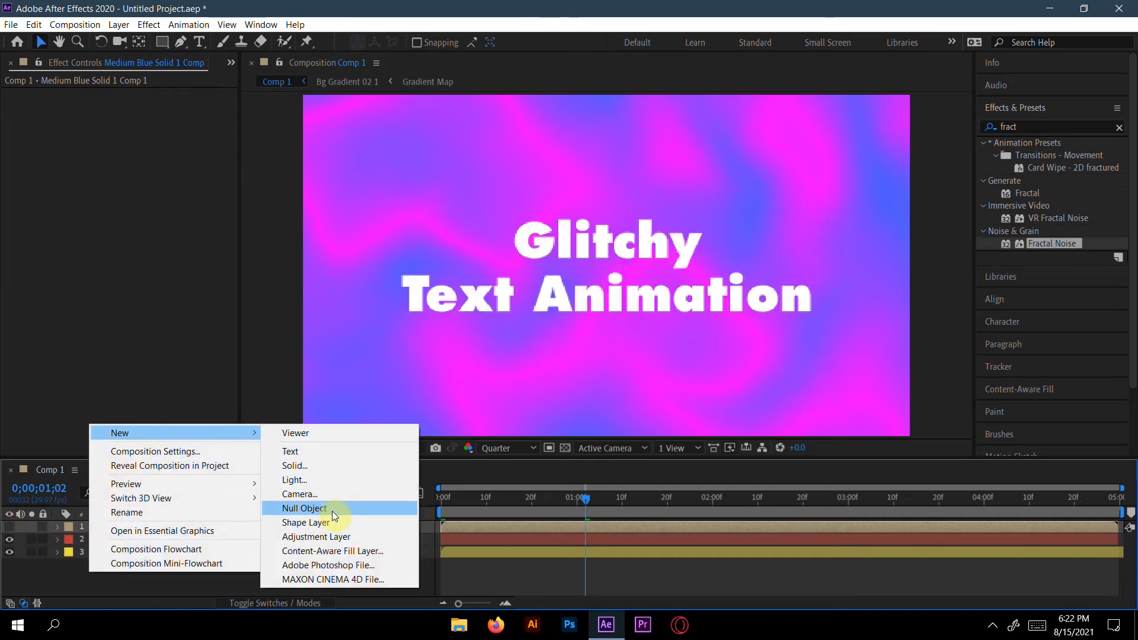
{"action": "left_click", "coordinate": [329, 537]}
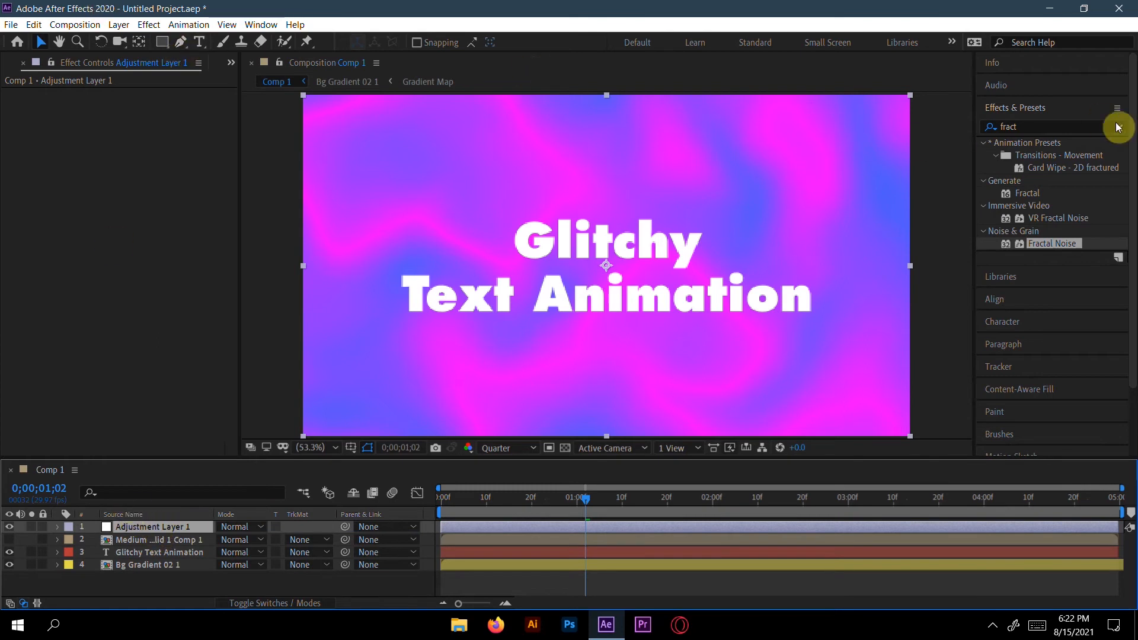
- Find the Displacement Map effect and apply it to the adjustment layer
{"action": "left_click", "coordinate": [1065, 127]}
{"action": "key", "text": "BackSpace"}
{"action": "key", "text": "BackSpace"}
{"action": "key", "text": "BackSpace"}
{"action": "key", "text": "BackSpace"}
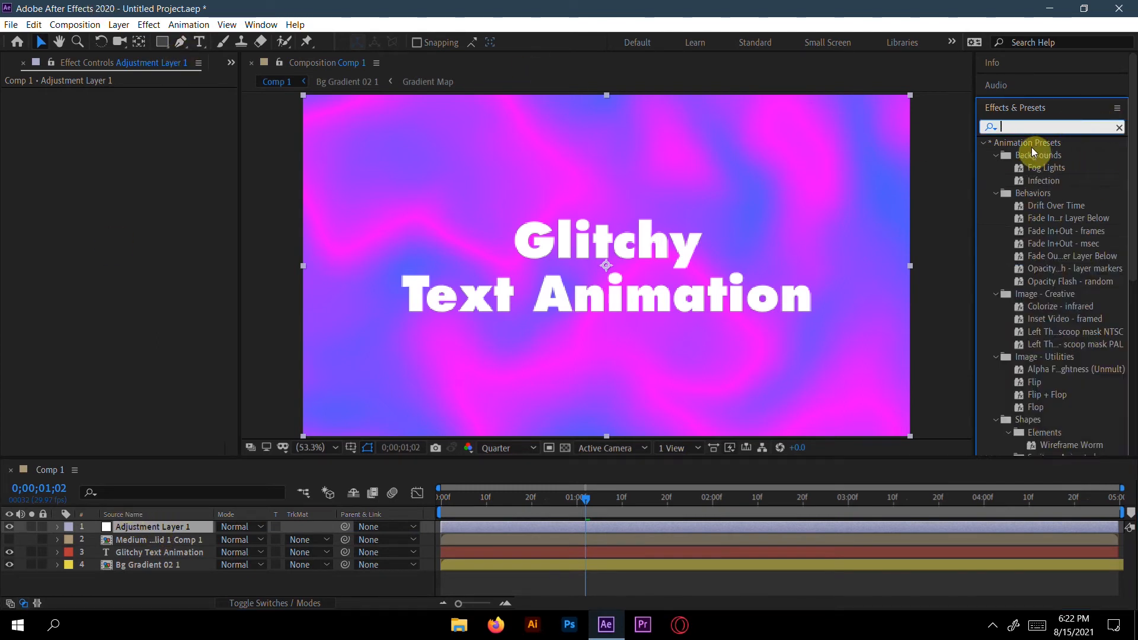
{"action": "type", "text": "displa"}
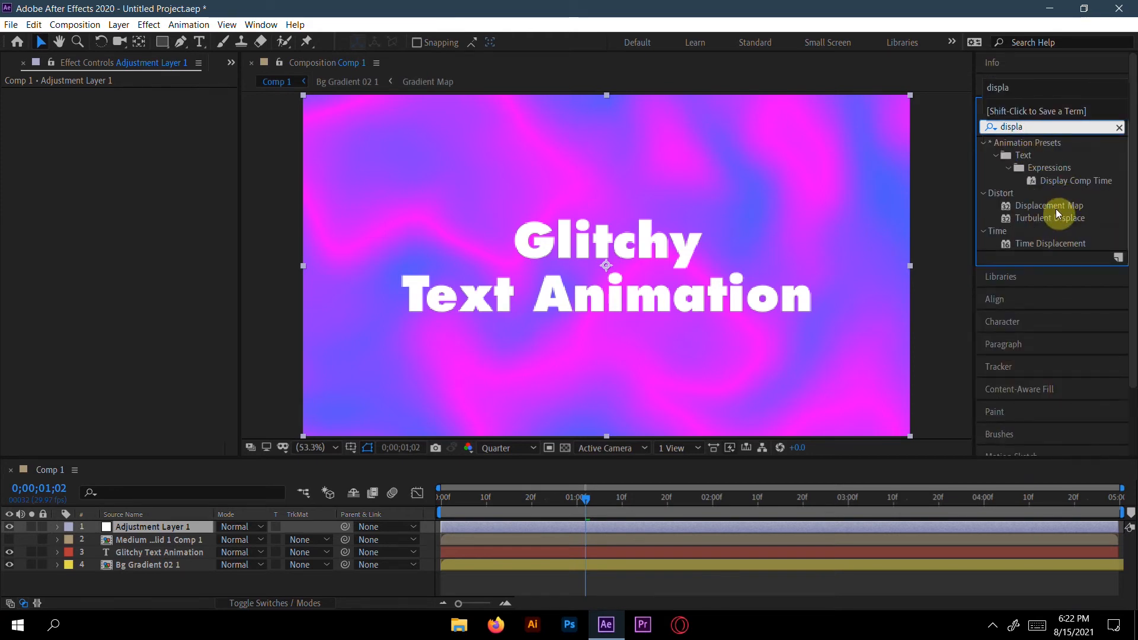
{"action": "left_click_drag", "start_coordinate": [1049, 206], "coordinate": [167, 523]}
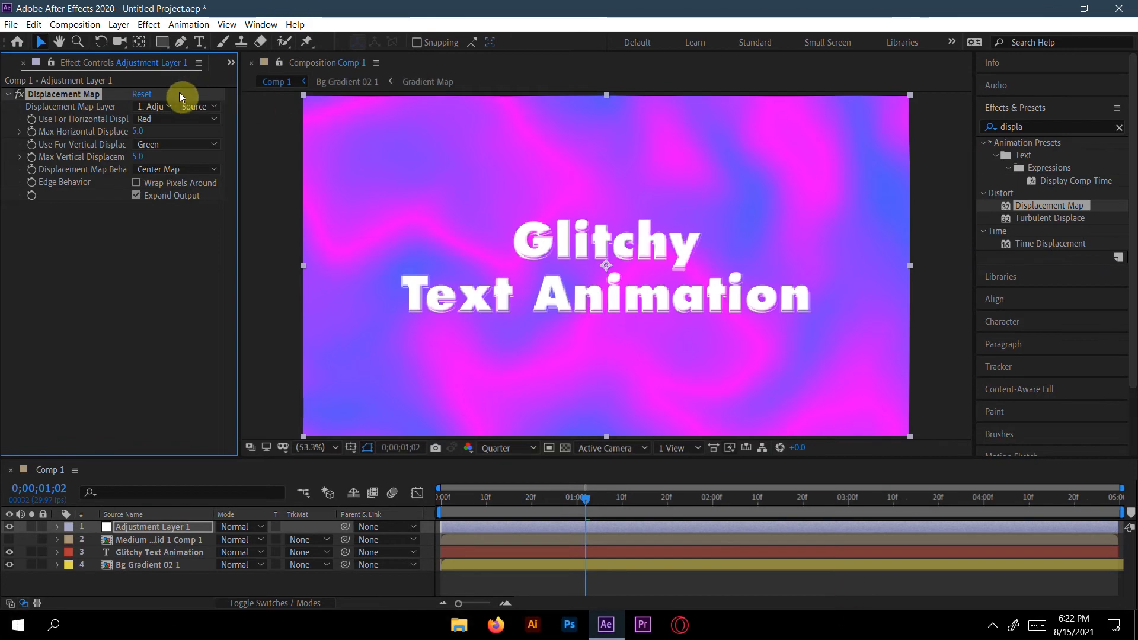
{"action": "left_click", "coordinate": [162, 105]}
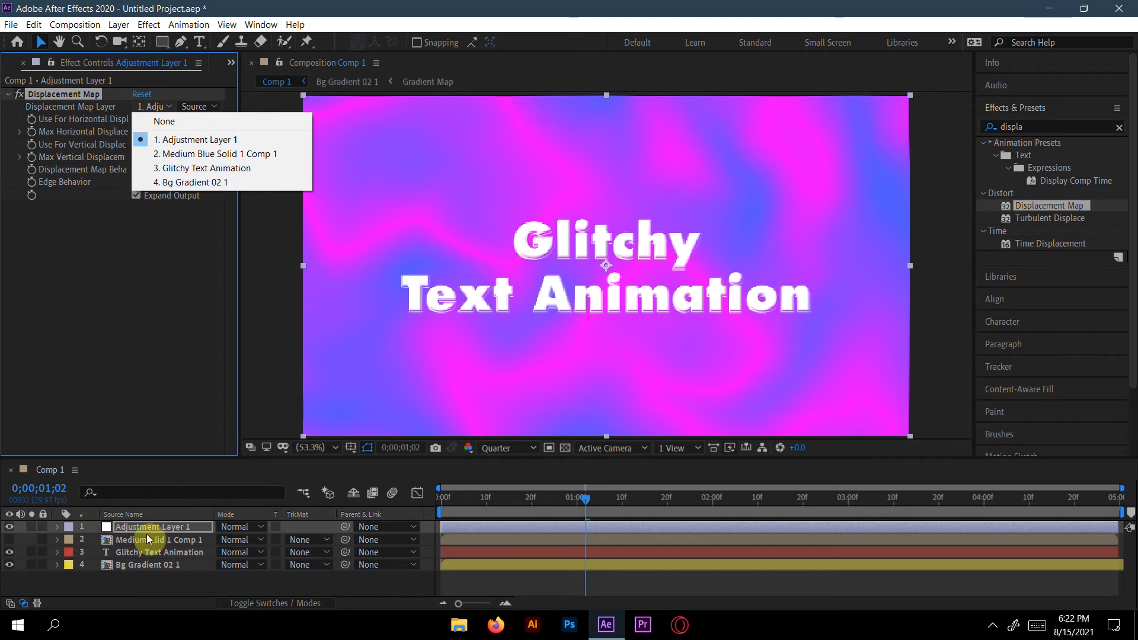
{"action": "left_click", "coordinate": [169, 493]}
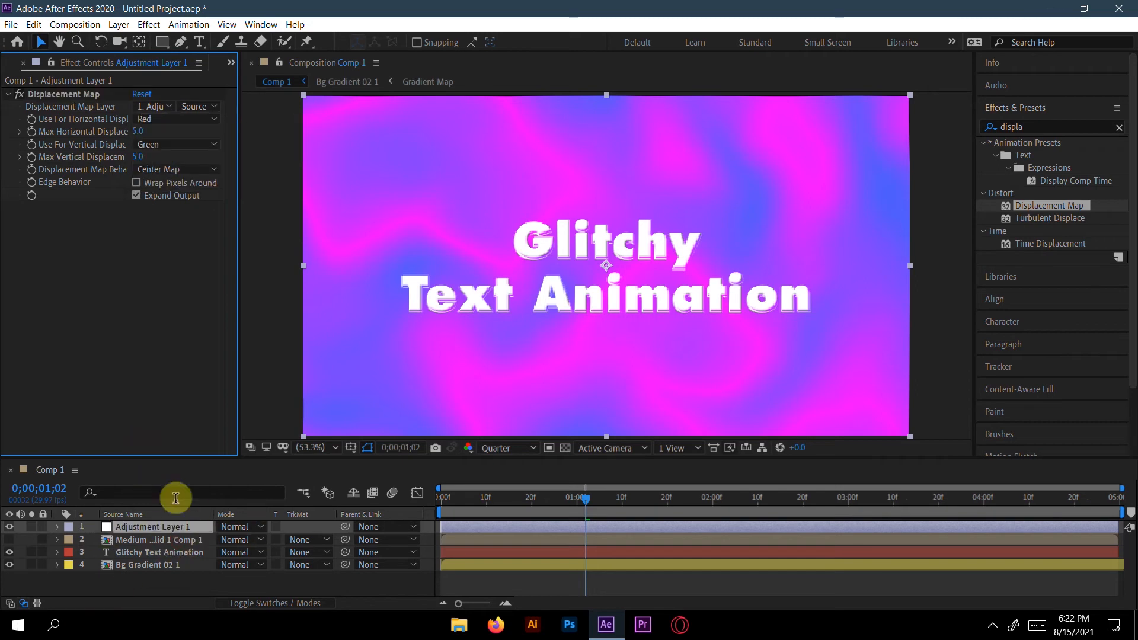
- Rename the hidden pre-composed noise layer to "fractal noise"
{"action": "right_click", "coordinate": [168, 538]}
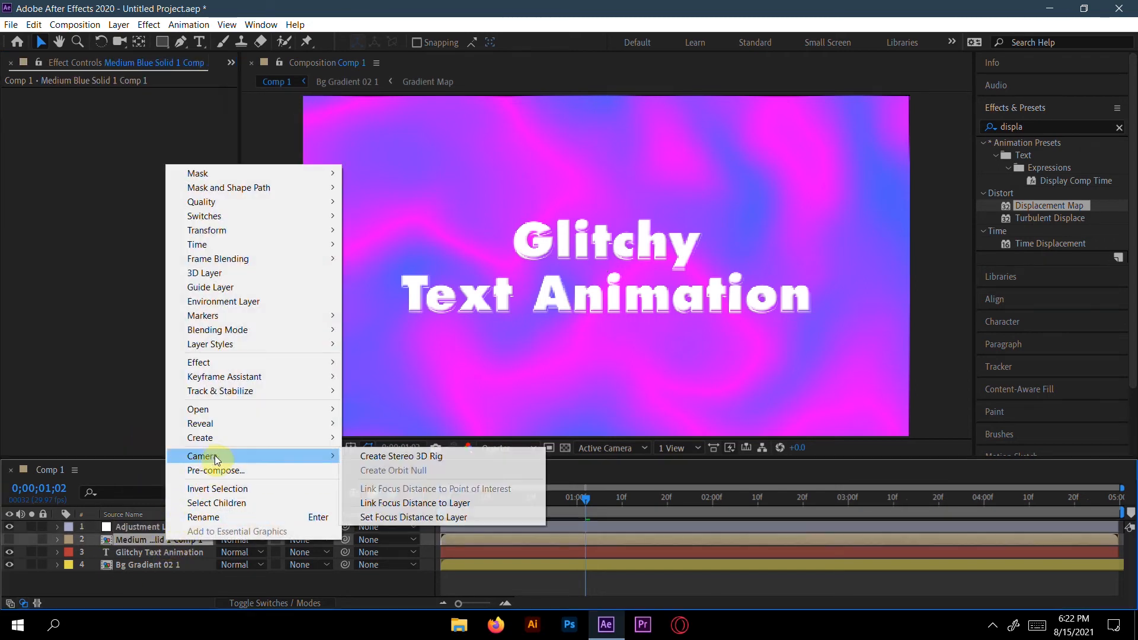
{"action": "left_click", "coordinate": [228, 518]}
{"action": "key", "text": "BackSpace"}
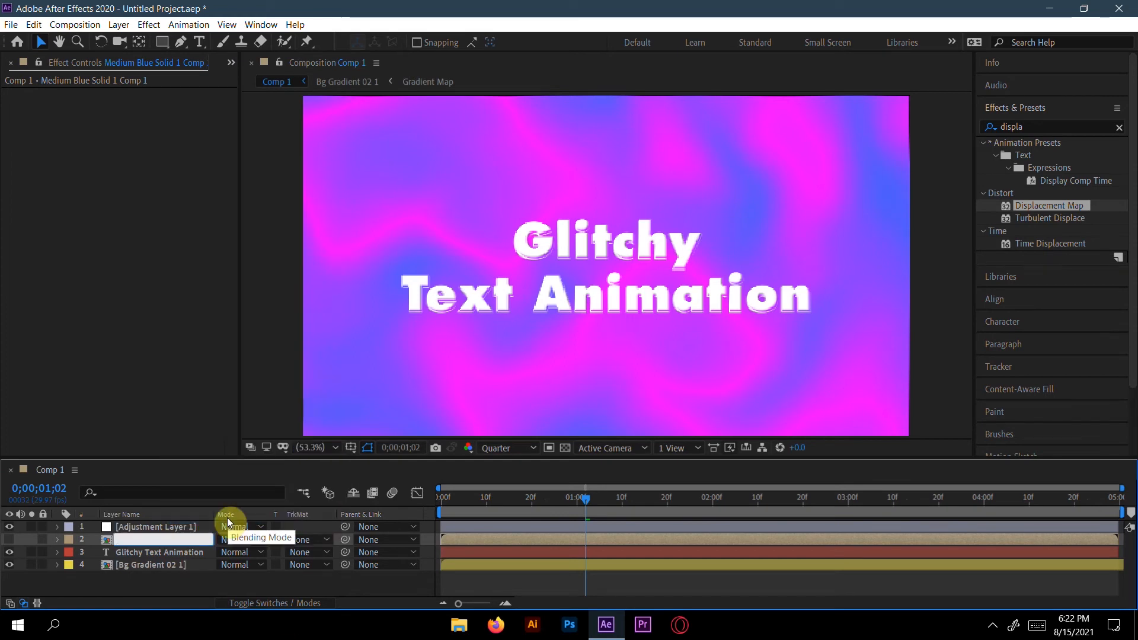
{"action": "type", "text": "fr"}
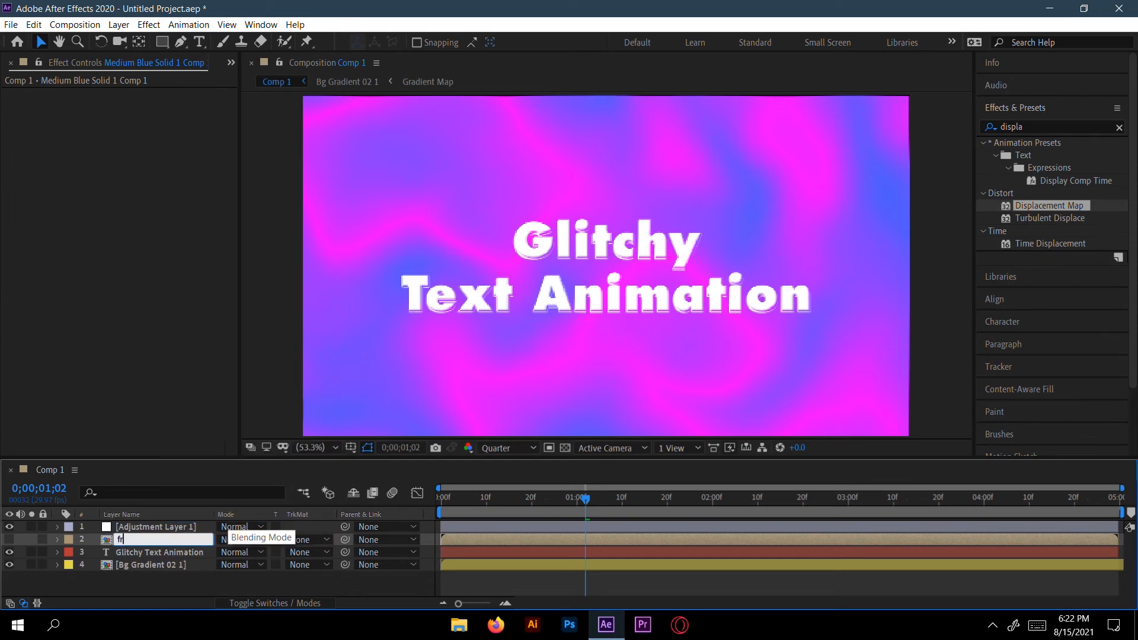
{"action": "type", "text": "actal"}
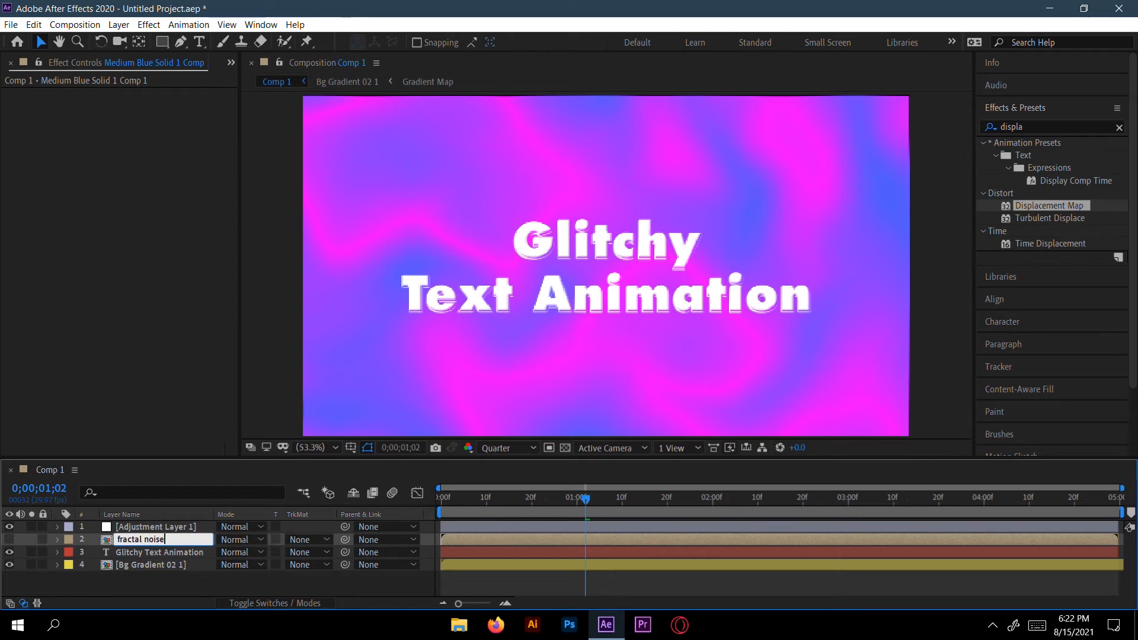
{"action": "type", "text": " noise"}
{"action": "key", "text": "Return"}
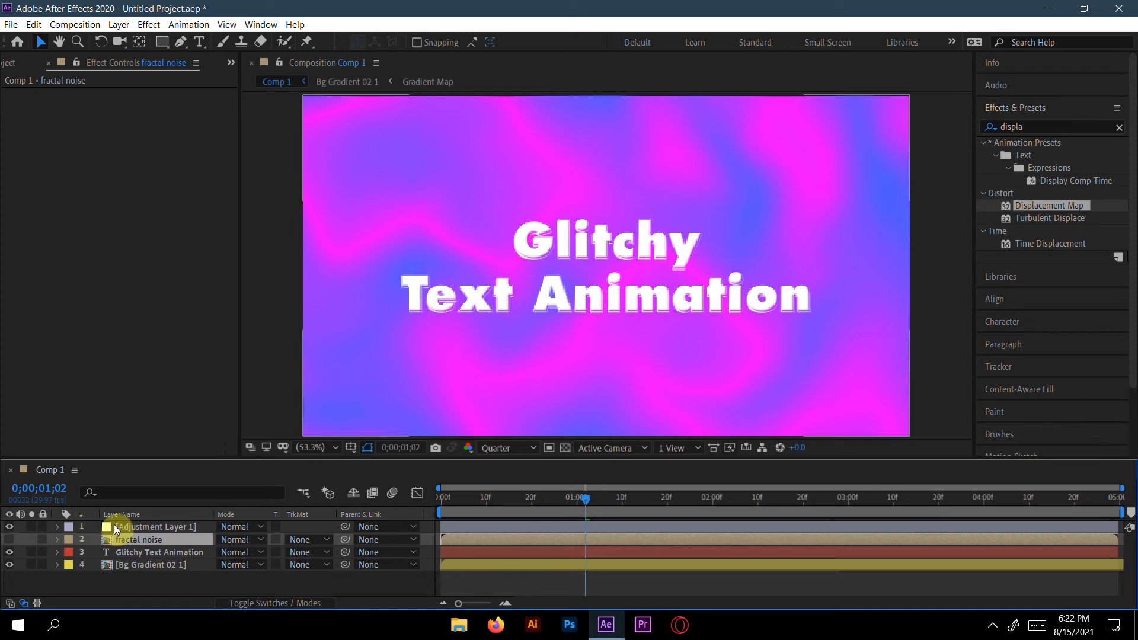
- Rename the adjustment layer to "DISPLACEMENT MAP"
{"action": "left_click", "coordinate": [128, 516]}
{"action": "left_click", "coordinate": [134, 523]}
{"action": "right_click", "coordinate": [135, 524]}
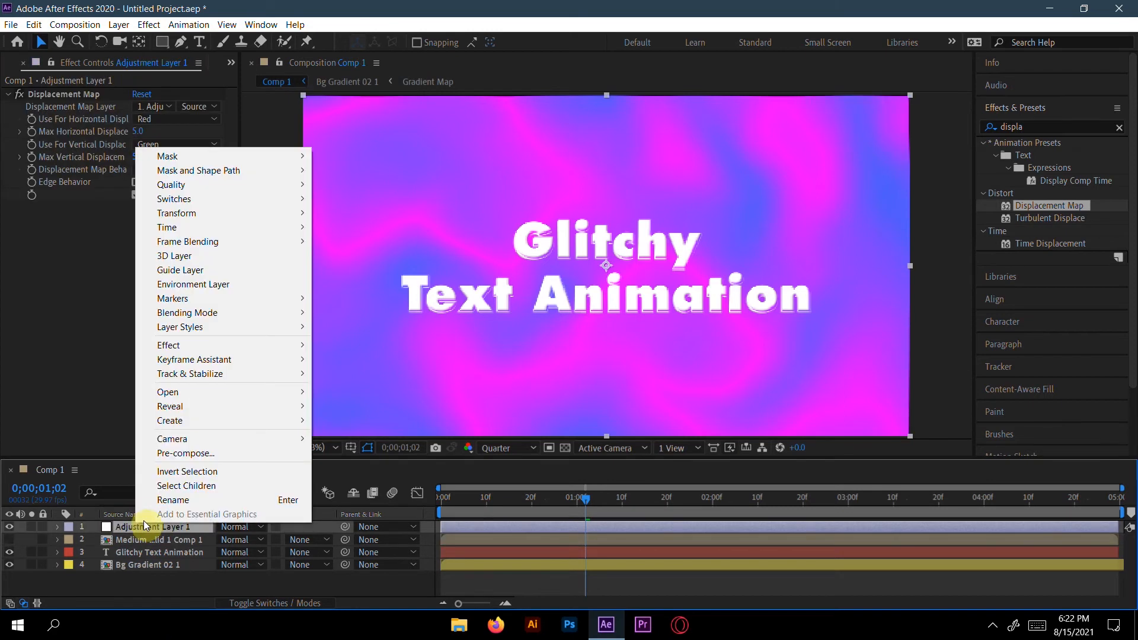
{"action": "left_click", "coordinate": [184, 500]}
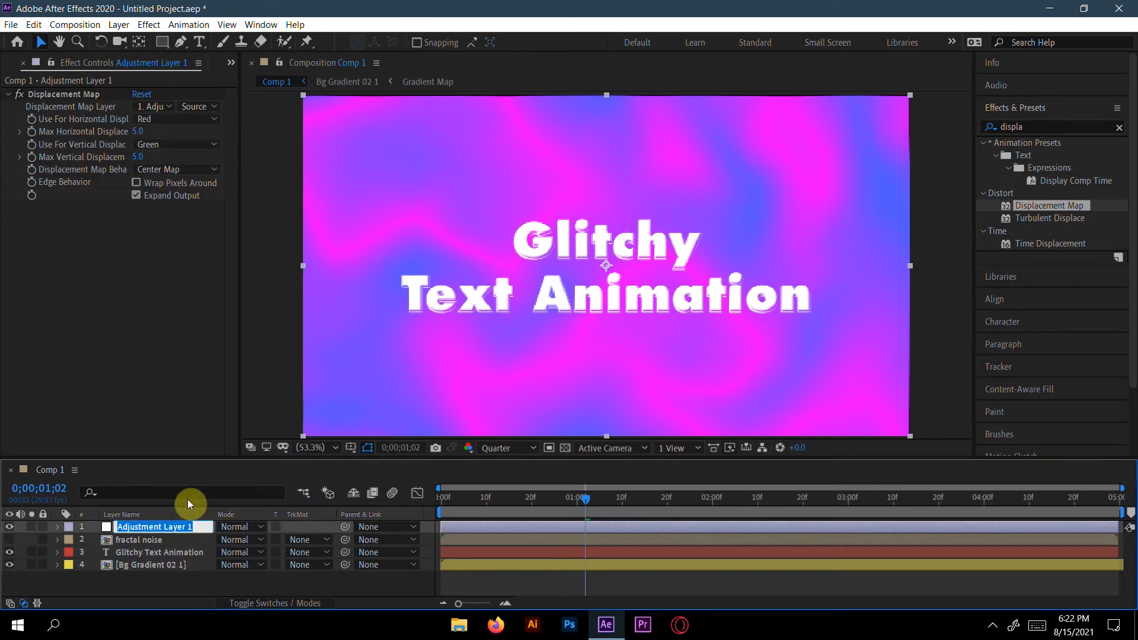
{"action": "key", "text": "BackSpace"}
{"action": "type", "text": "G"}
{"action": "type", "text": "ISPLACEMENT MAP"}
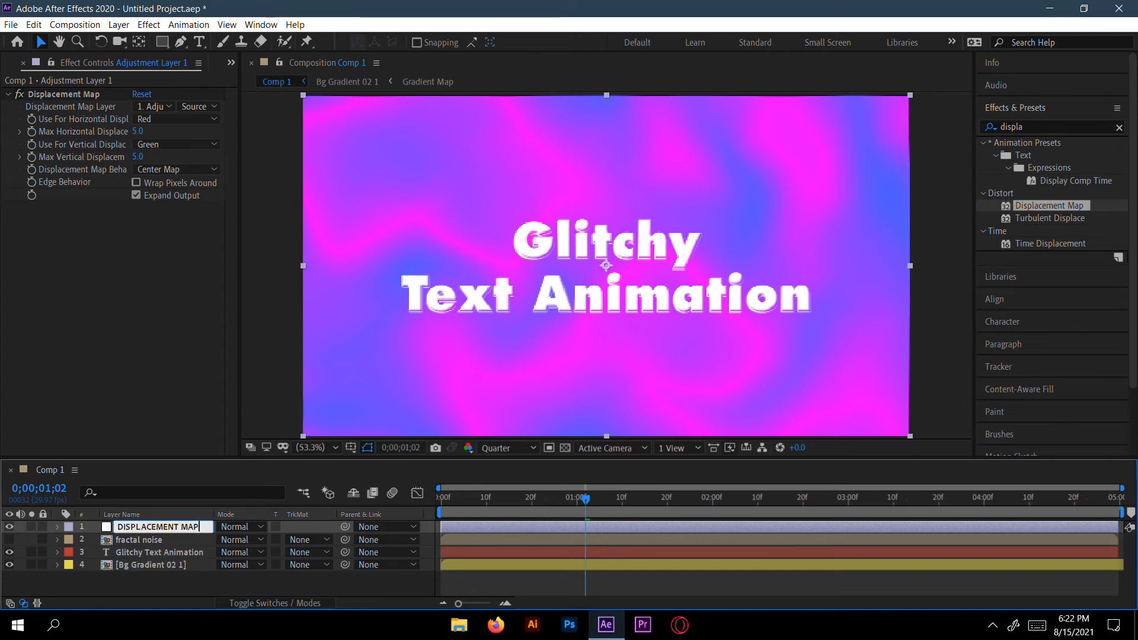
- Use the fractal noise layer as the displacement source, with maximum displacement 40 horizontally and 14 vertically
{"action": "key", "text": "Return"}
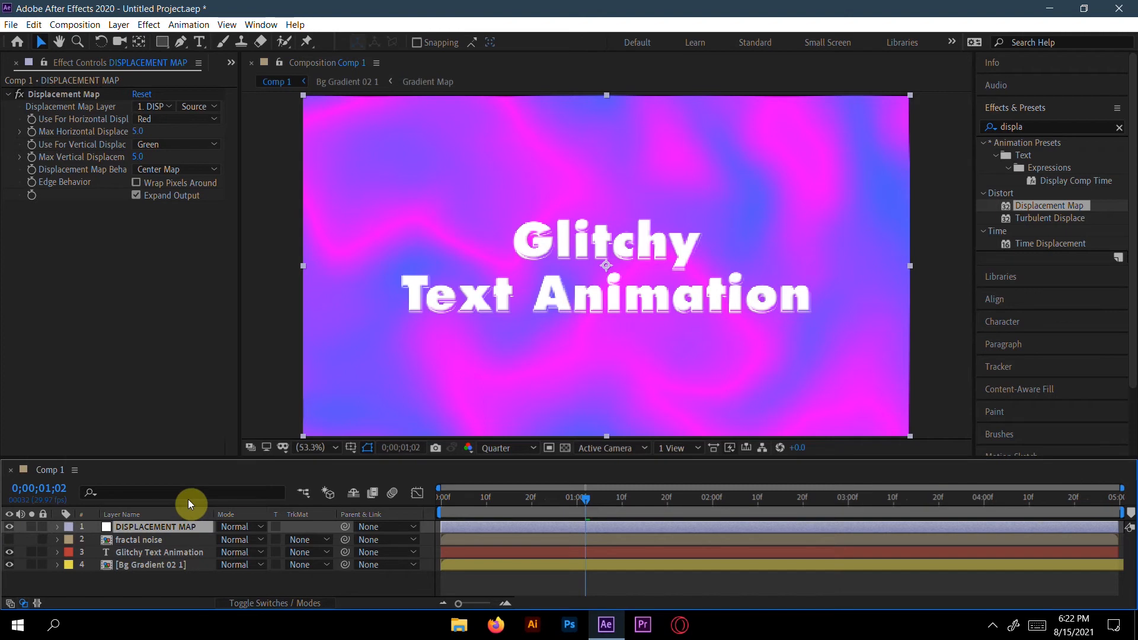
{"action": "left_click", "coordinate": [158, 109]}
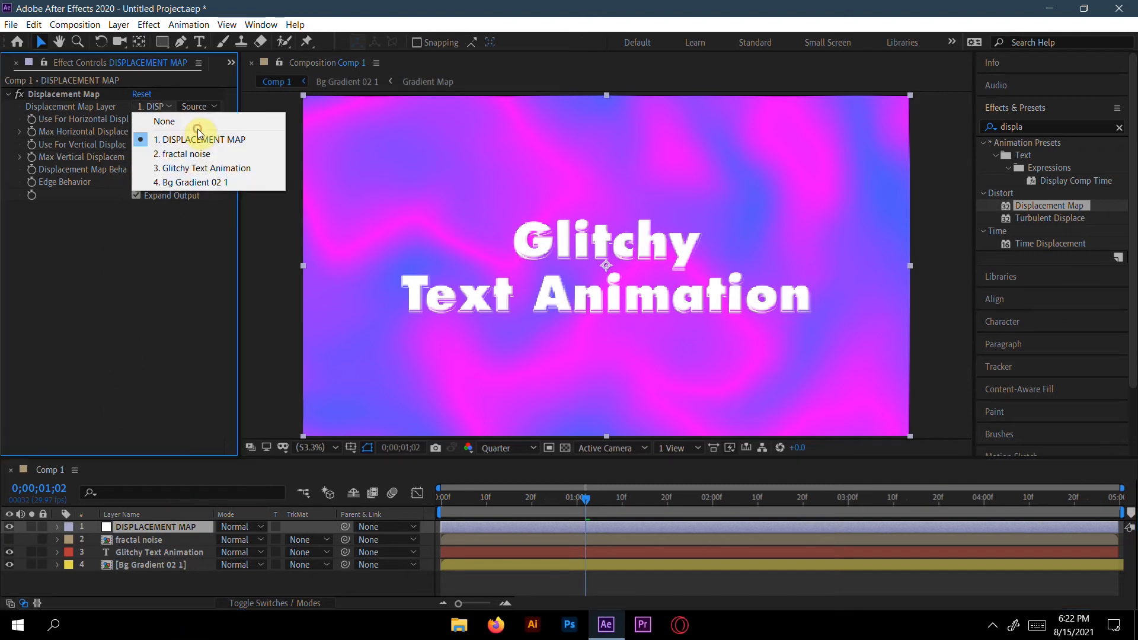
{"action": "left_click", "coordinate": [178, 155]}
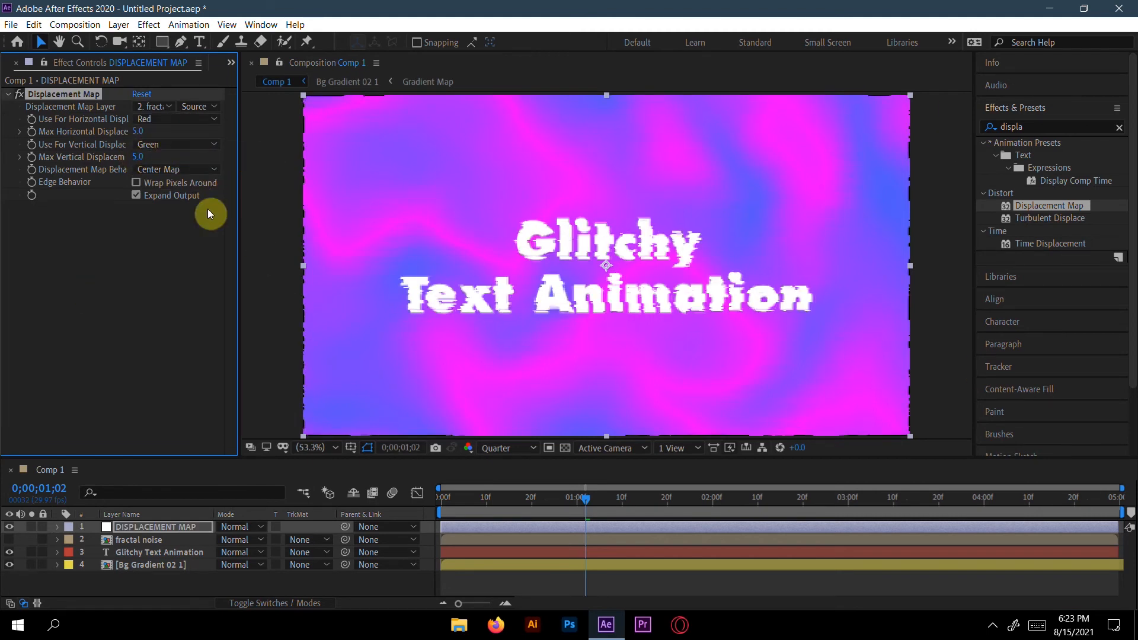
{"action": "left_click_drag", "start_coordinate": [140, 134], "coordinate": [164, 135]}
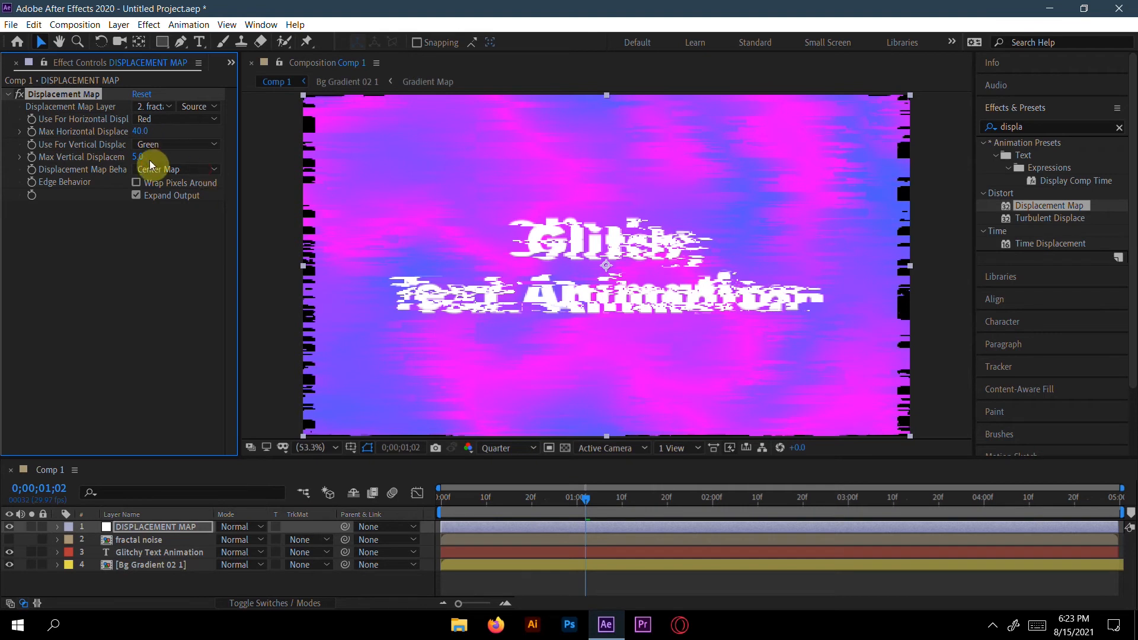
{"action": "left_click_drag", "start_coordinate": [143, 156], "coordinate": [140, 156]}
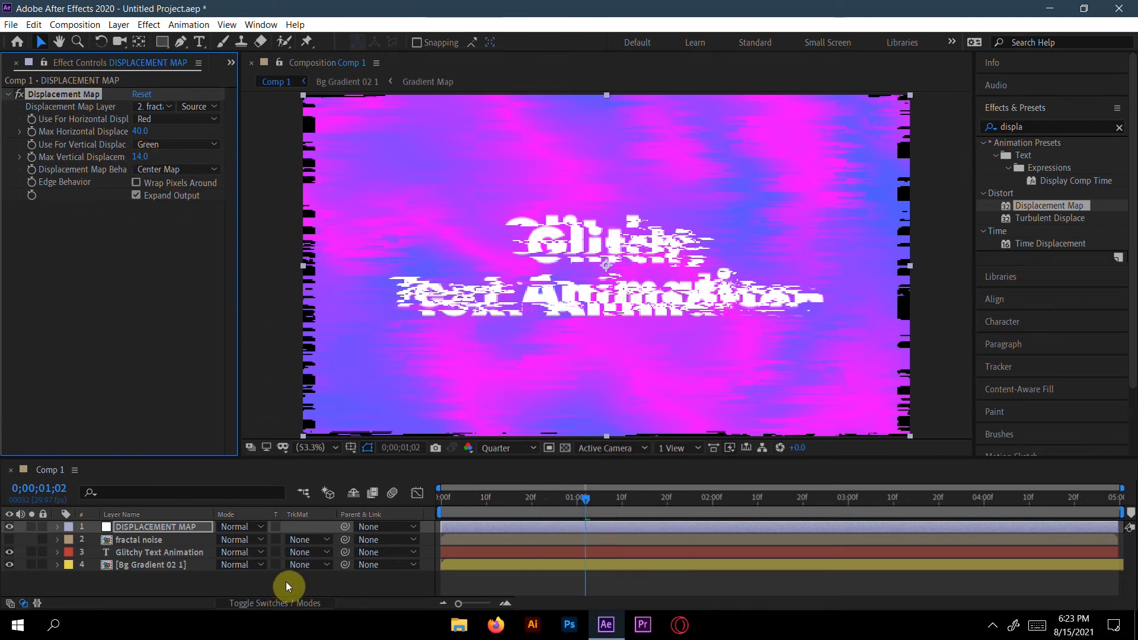
- Return to the first frame and duplicate the Bg Gradient 02 1 layer
{"action": "left_click_drag", "start_coordinate": [580, 497], "coordinate": [10, 258]}
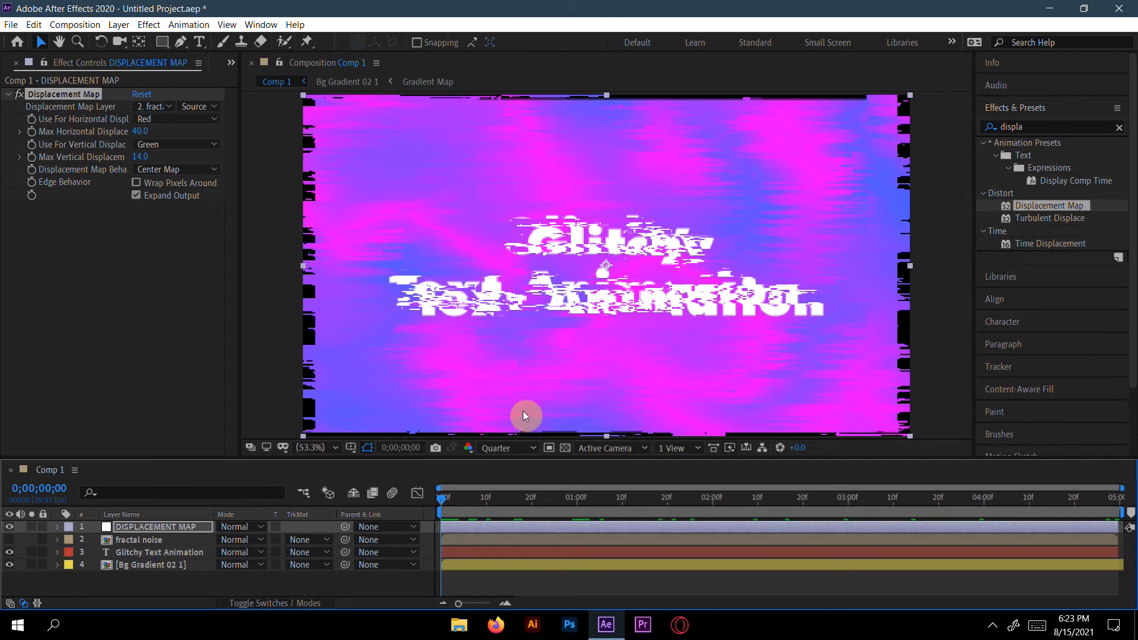
{"action": "left_click", "coordinate": [142, 569]}
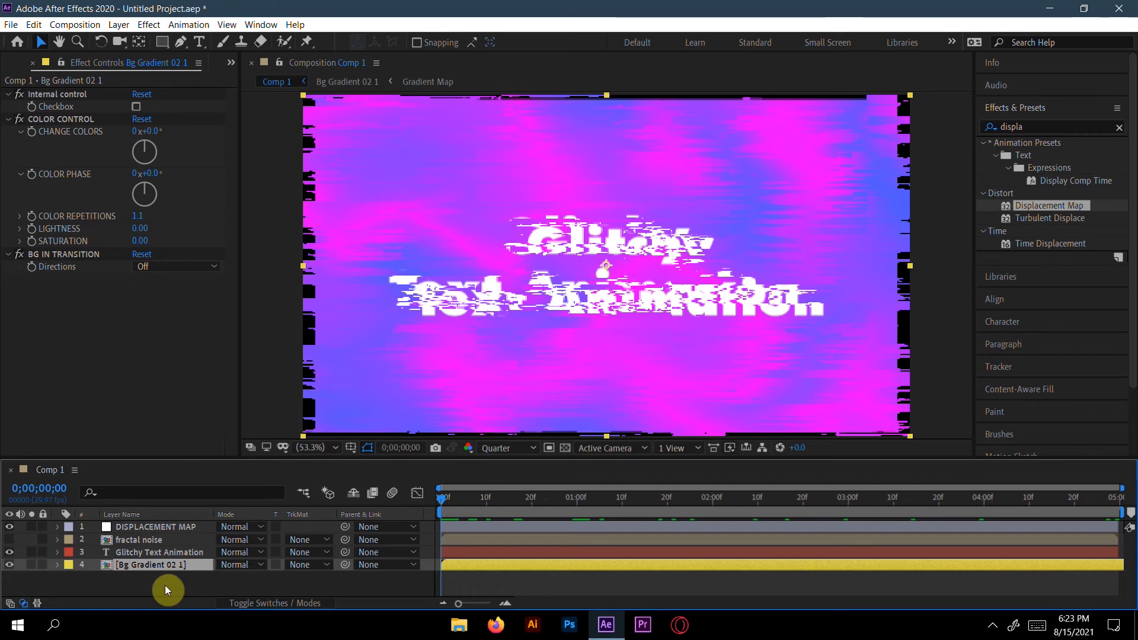
{"action": "key", "text": "ctrl+d"}
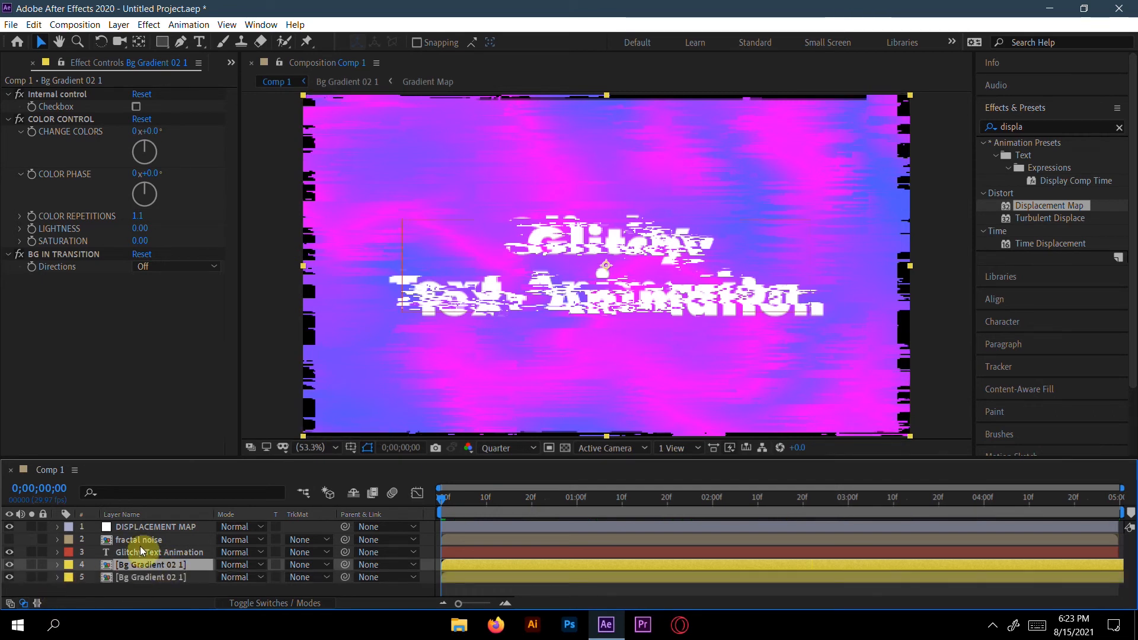
- Pre-compose the DISPLACEMENT MAP, fractal noise, text and upper gradient layers together, moving all attributes into the new composition
{"action": "left_click", "coordinate": [149, 527]}
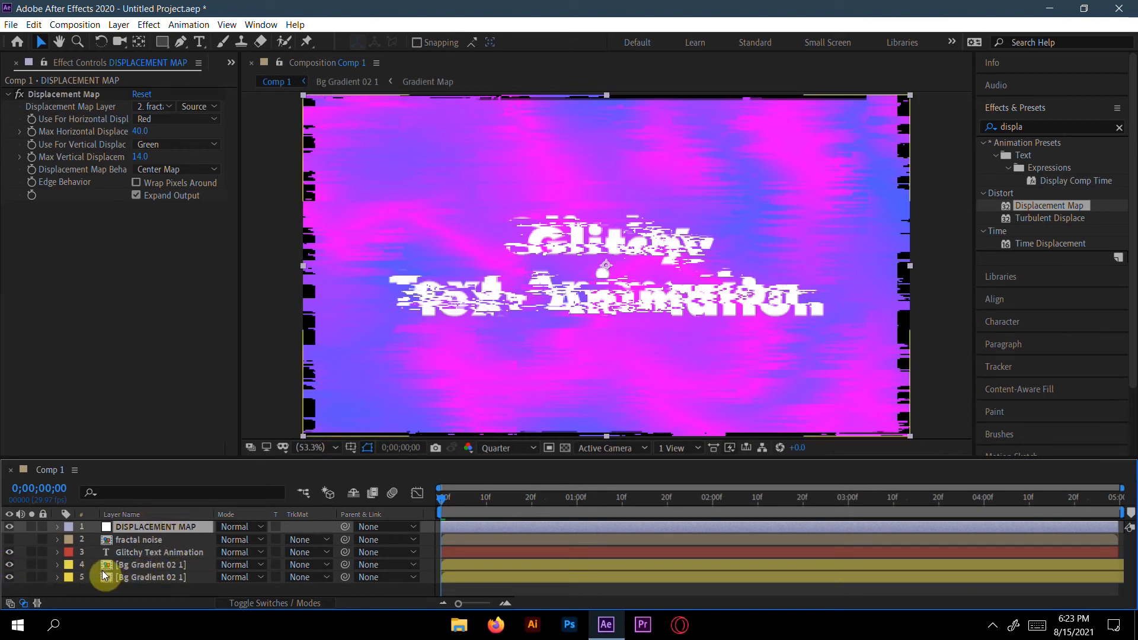
{"action": "left_click", "coordinate": [152, 569], "text": "shift"}
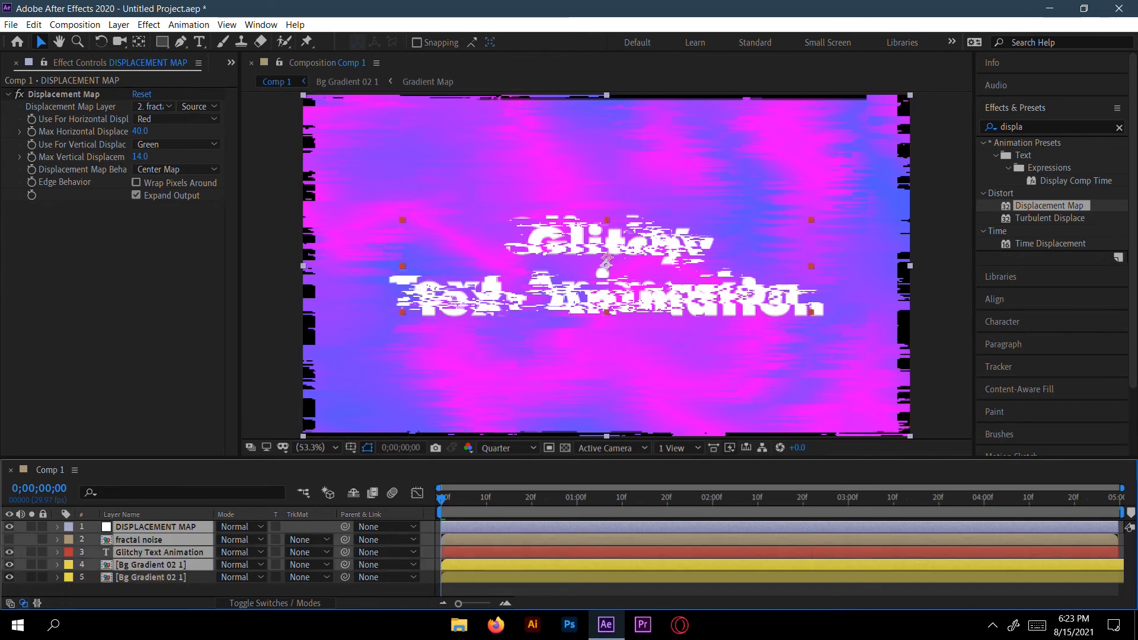
{"action": "right_click", "coordinate": [173, 560]}
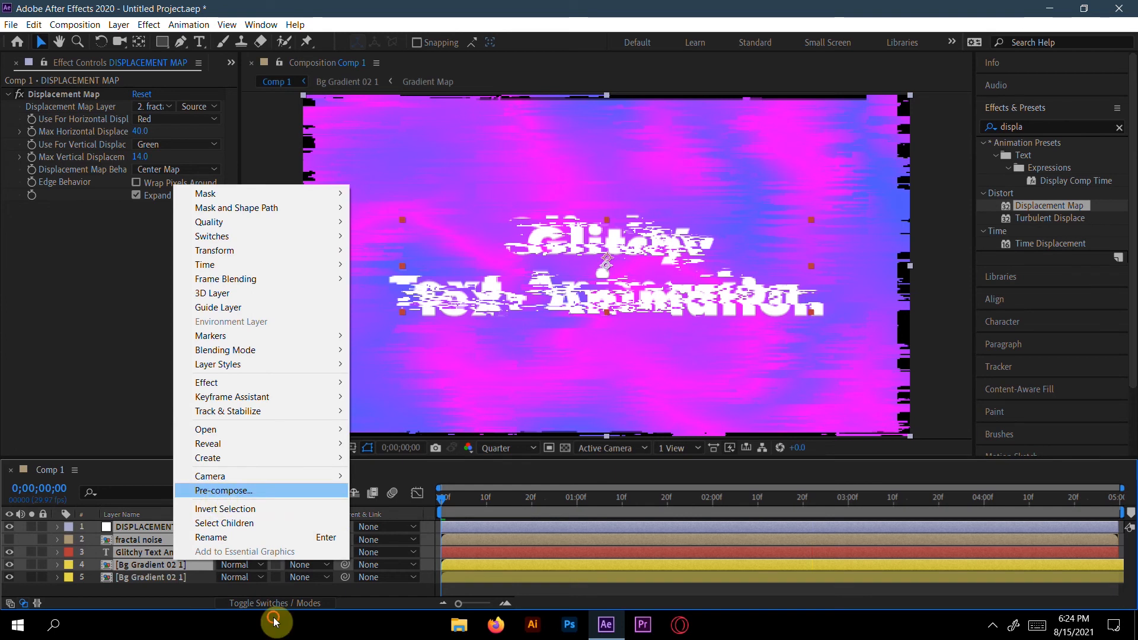
{"action": "left_click", "coordinate": [216, 491]}
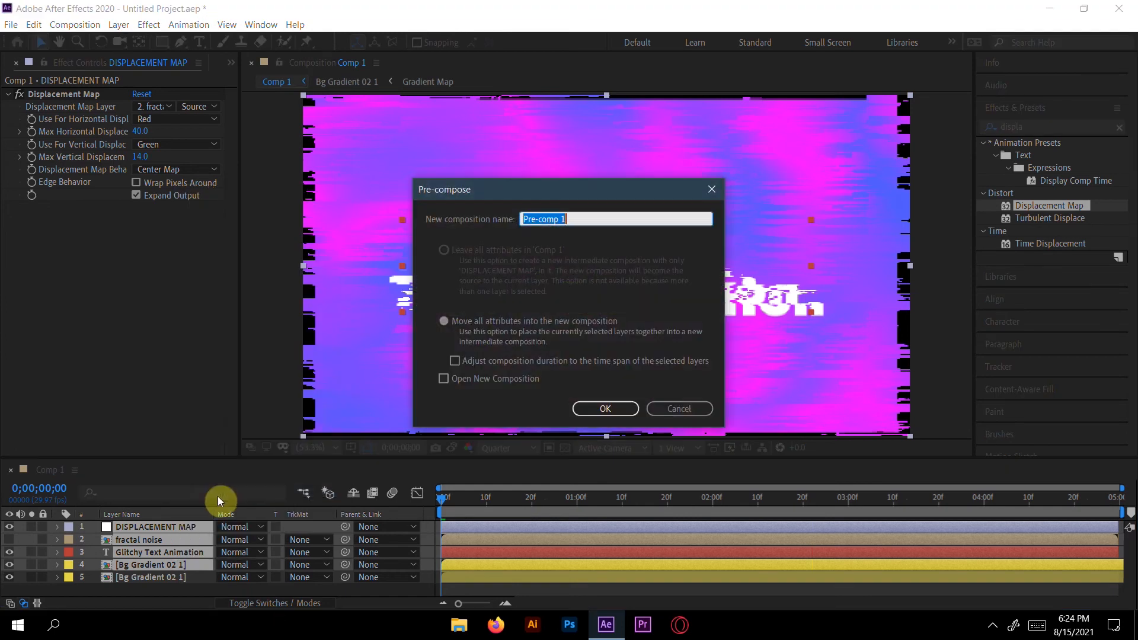
{"action": "left_click", "coordinate": [612, 412]}
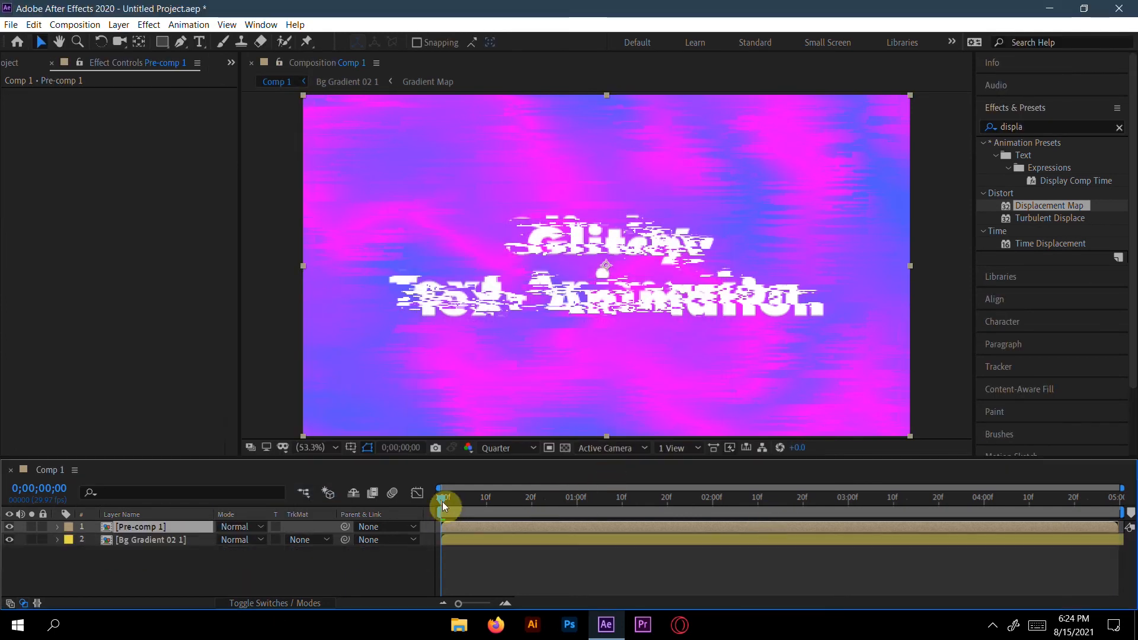
- Play back Comp 1 to preview the displaced text over the gradient background
{"action": "key", "text": "space"}
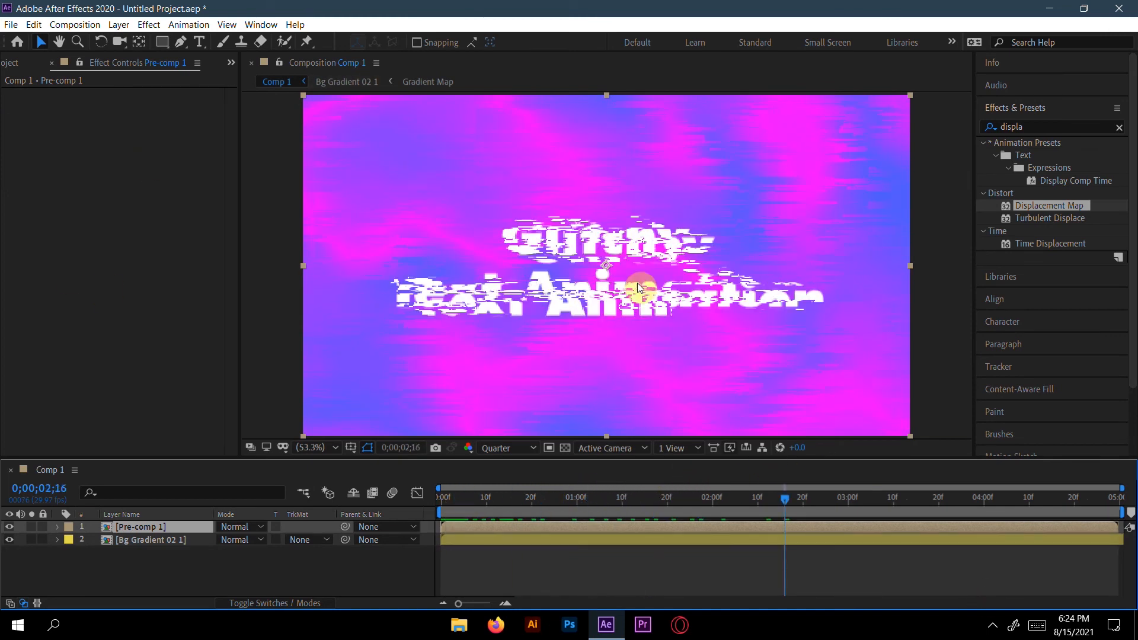
{"action": "left_click_drag", "start_coordinate": [784, 499], "coordinate": [648, 517]}
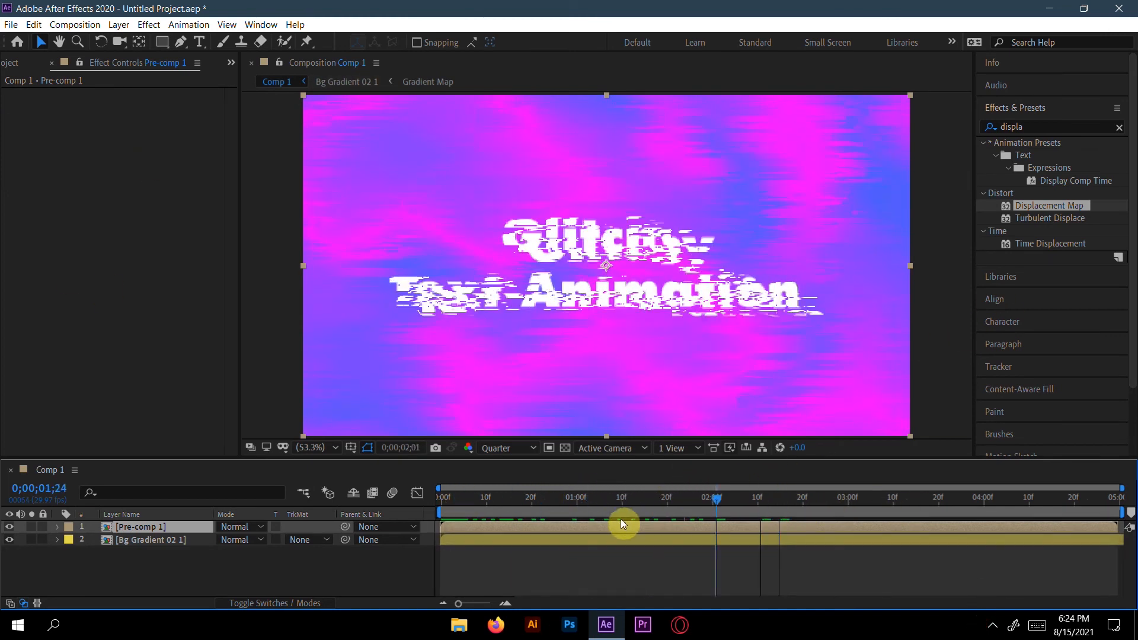
{"action": "key", "text": "space"}
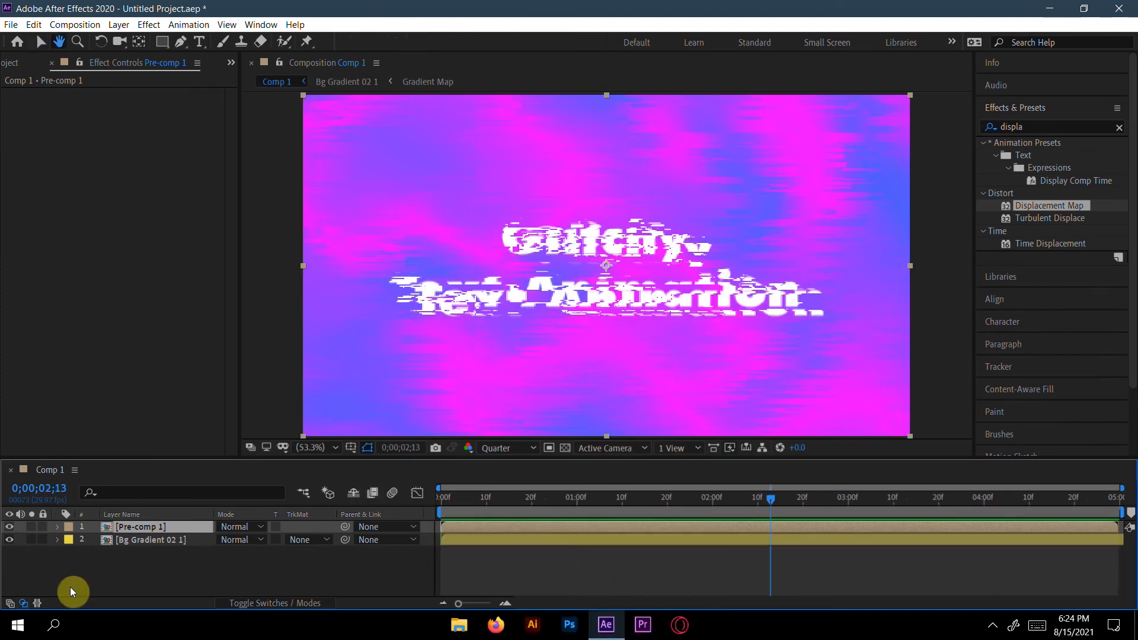
- Inside Pre-comp 1, trim the DISPLACEMENT MAP layer so that it ends at 0;00;00;03
{"action": "double_click", "coordinate": [156, 527]}
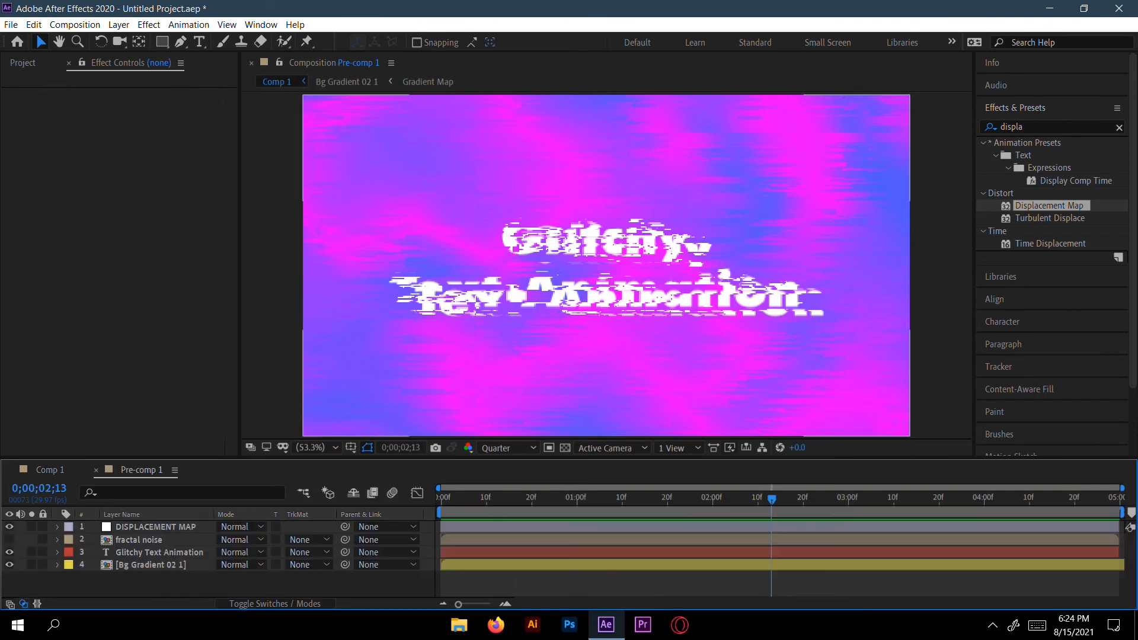
{"action": "left_click", "coordinate": [157, 527]}
{"action": "left_click_drag", "start_coordinate": [772, 499], "coordinate": [386, 521]}
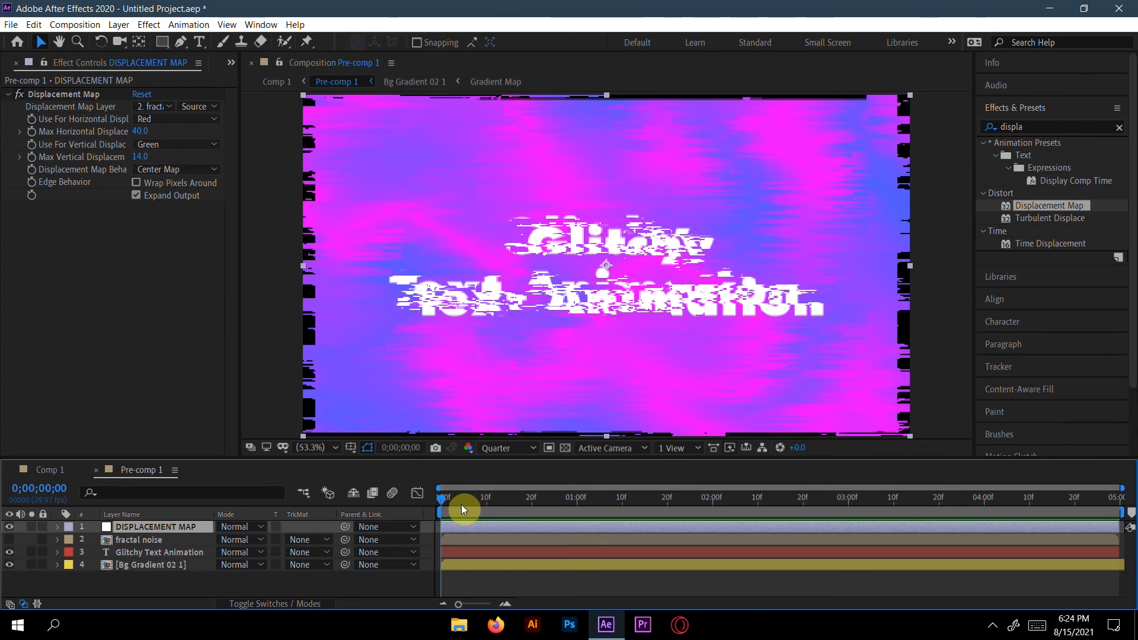
{"action": "key", "text": "Page_Down"}
{"action": "key", "text": "Page_Down"}
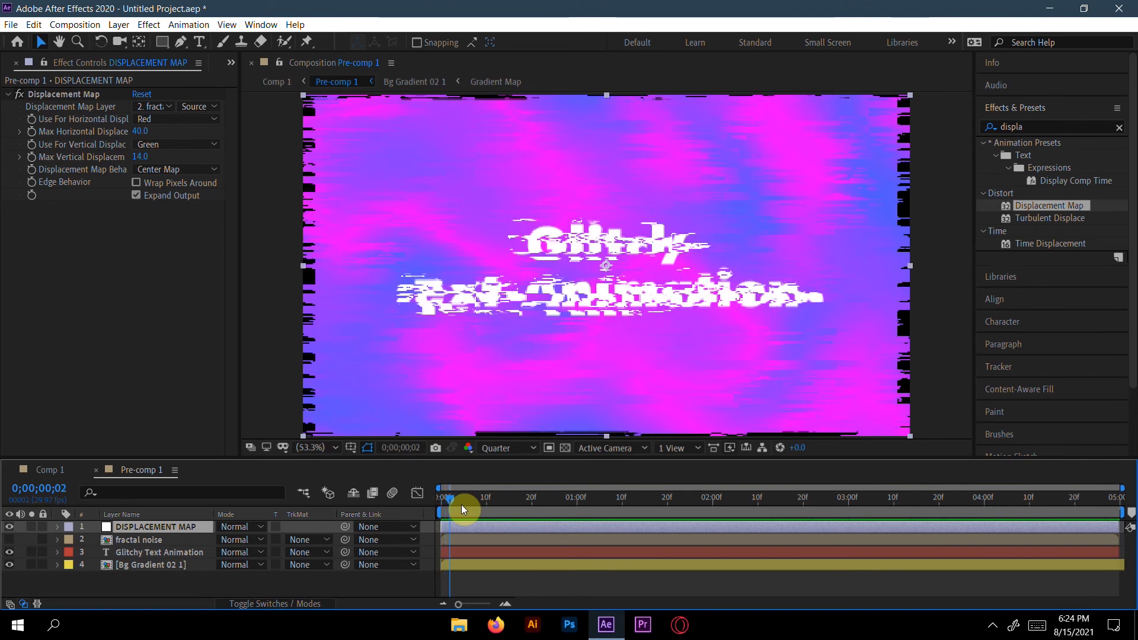
{"action": "key", "text": "Page_Down"}
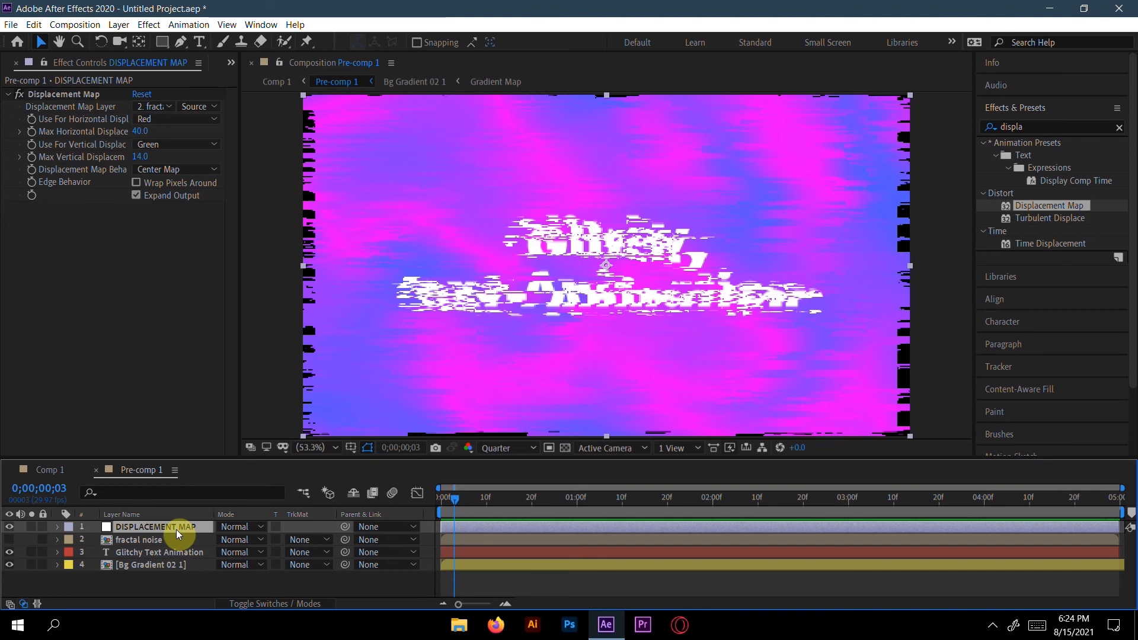
{"action": "key", "text": "alt+bracketright"}
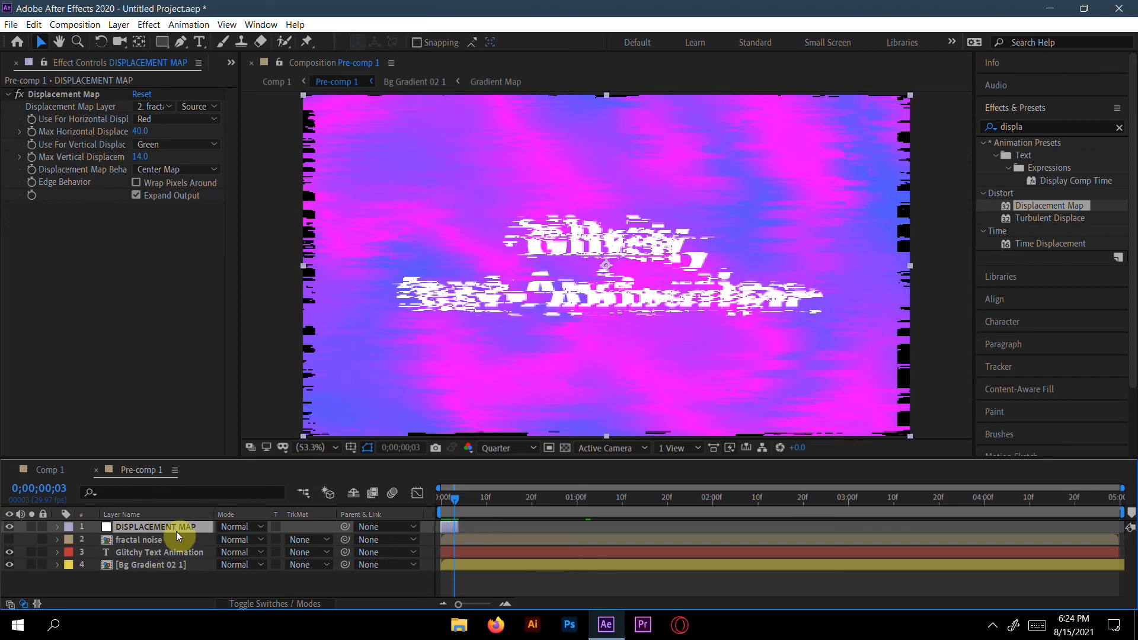
- Duplicate the trimmed DISPLACEMENT MAP layer and place the copy just before 1 second, shortened to about two frames
{"action": "left_click", "coordinate": [173, 527]}
{"action": "key", "text": "ctrl+d"}
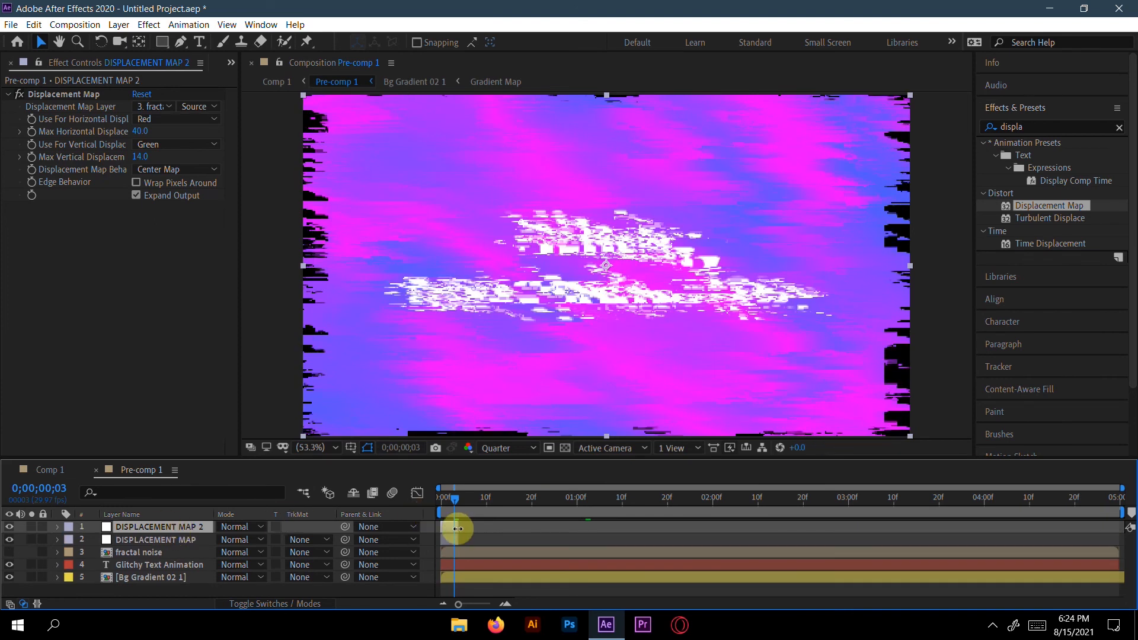
{"action": "left_click_drag", "start_coordinate": [449, 528], "coordinate": [562, 529]}
{"action": "left_click", "coordinate": [582, 528]}
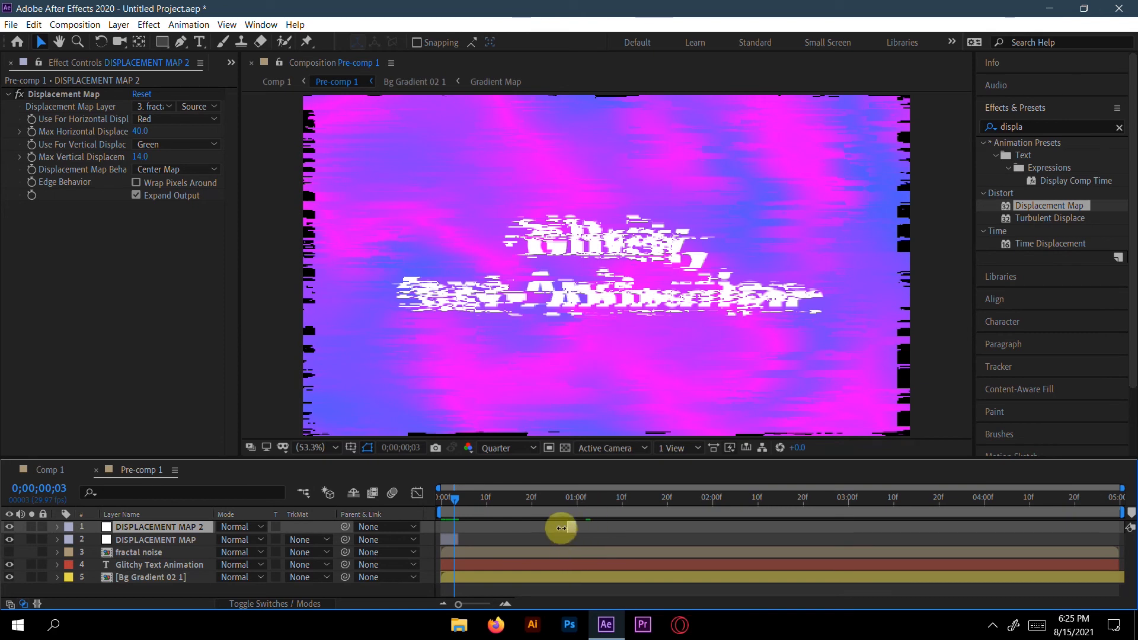
- Duplicate DISPLACEMENT MAP 2 and start the copy at about 0;00;01;16, making it about three frames long
{"action": "key", "text": "ctrl+d"}
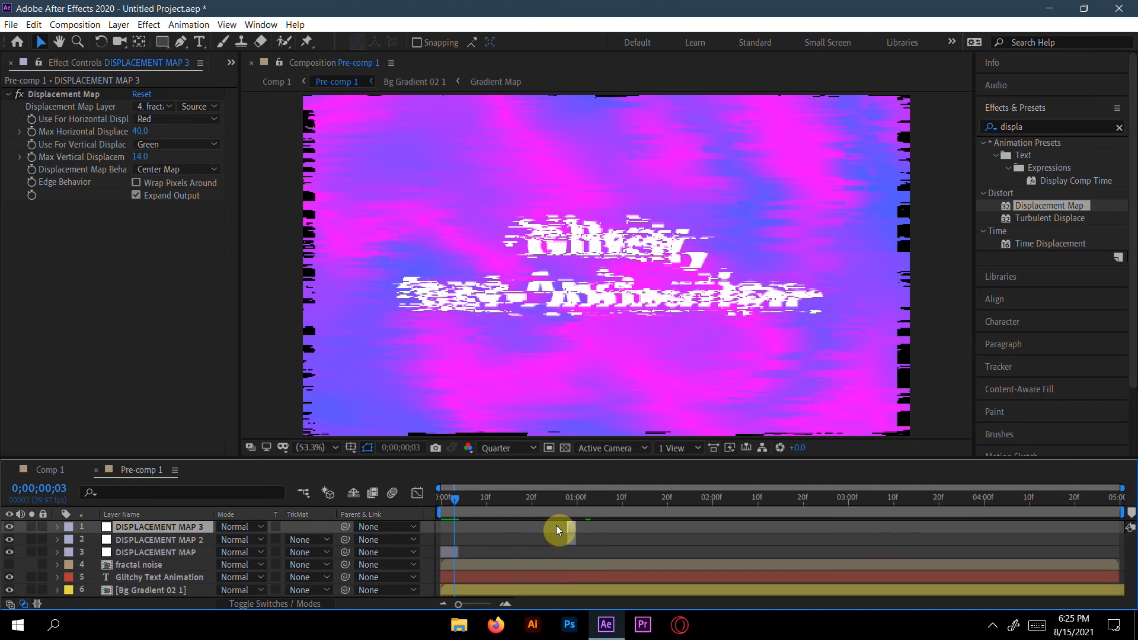
{"action": "left_click_drag", "start_coordinate": [568, 526], "coordinate": [620, 524]}
{"action": "left_click_drag", "start_coordinate": [461, 604], "coordinate": [481, 603]}
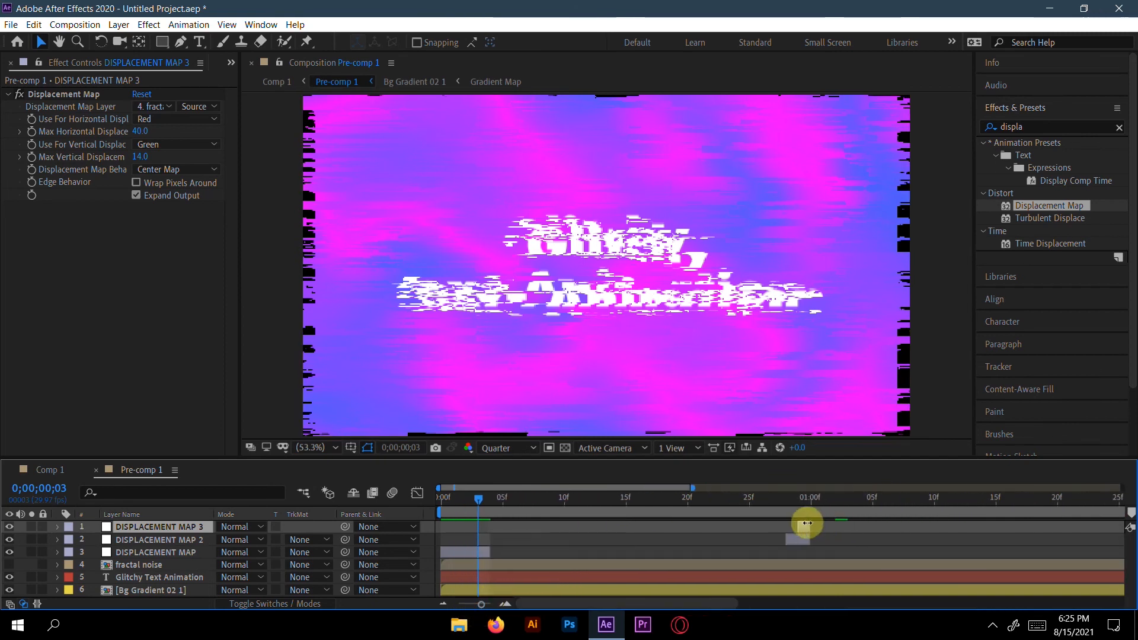
{"action": "left_click_drag", "start_coordinate": [1012, 525], "coordinate": [1044, 526]}
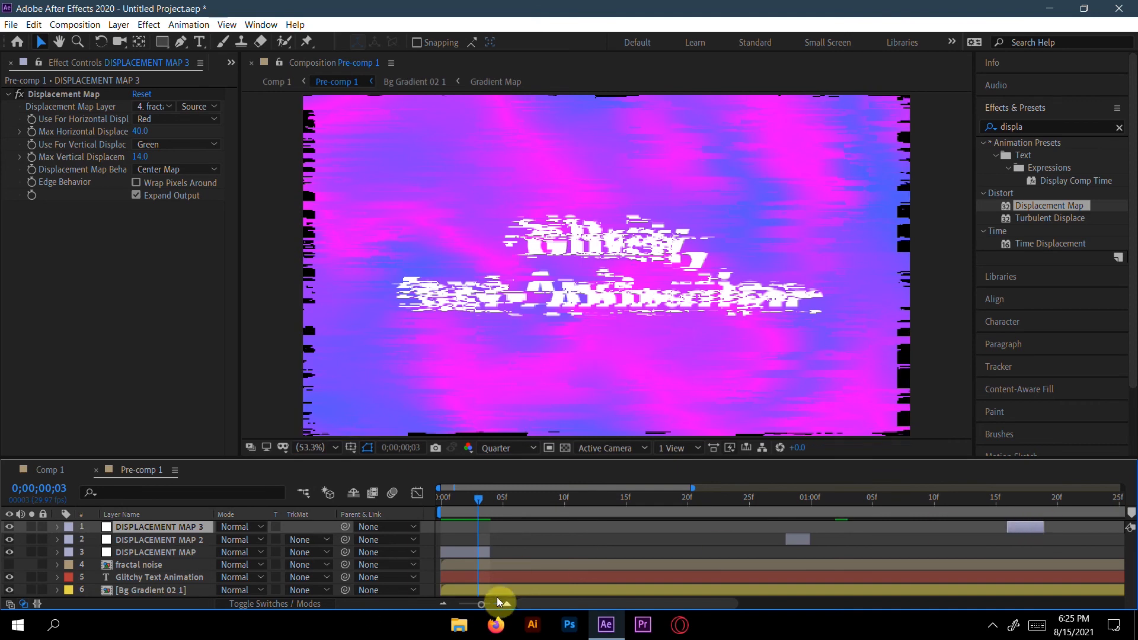
{"action": "left_click_drag", "start_coordinate": [478, 606], "coordinate": [450, 604]}
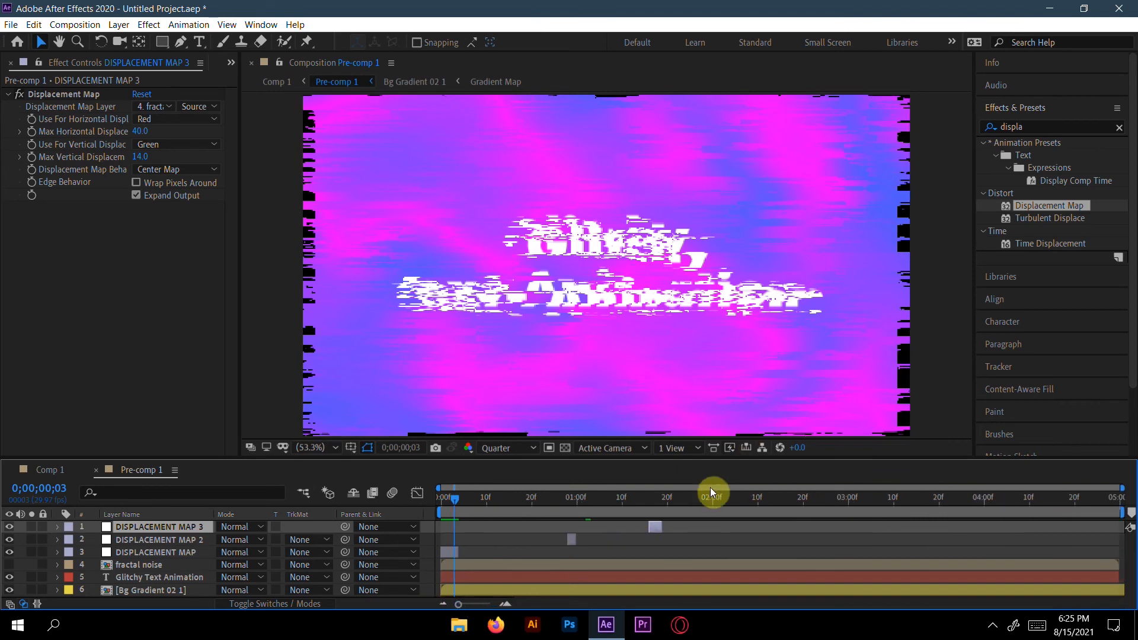
- Add two more displacement copies: one about six frames long near 0;00;02;02, another about two frames long near 0;00;02;19
{"action": "key", "text": "ctrl+d"}
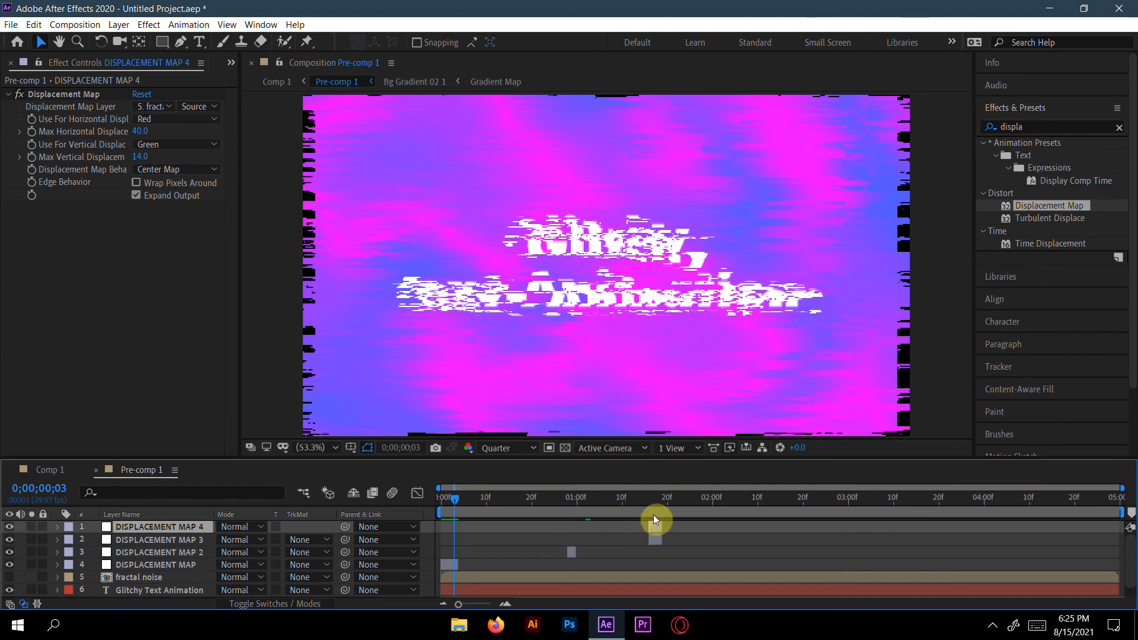
{"action": "left_click_drag", "start_coordinate": [655, 527], "coordinate": [751, 527]}
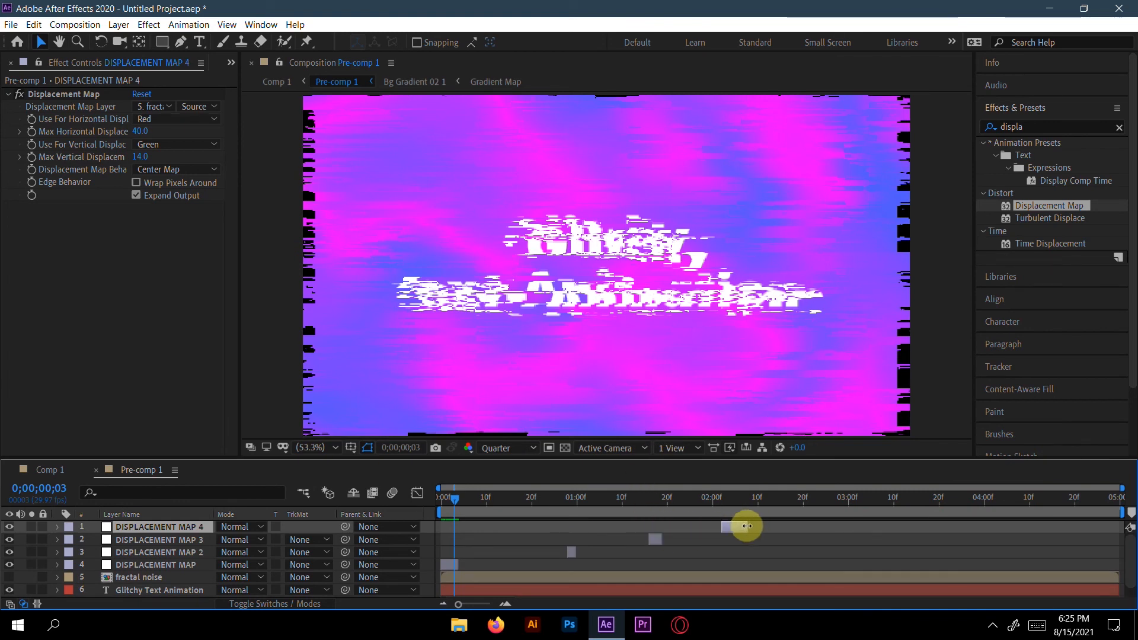
{"action": "key", "text": "ctrl+d"}
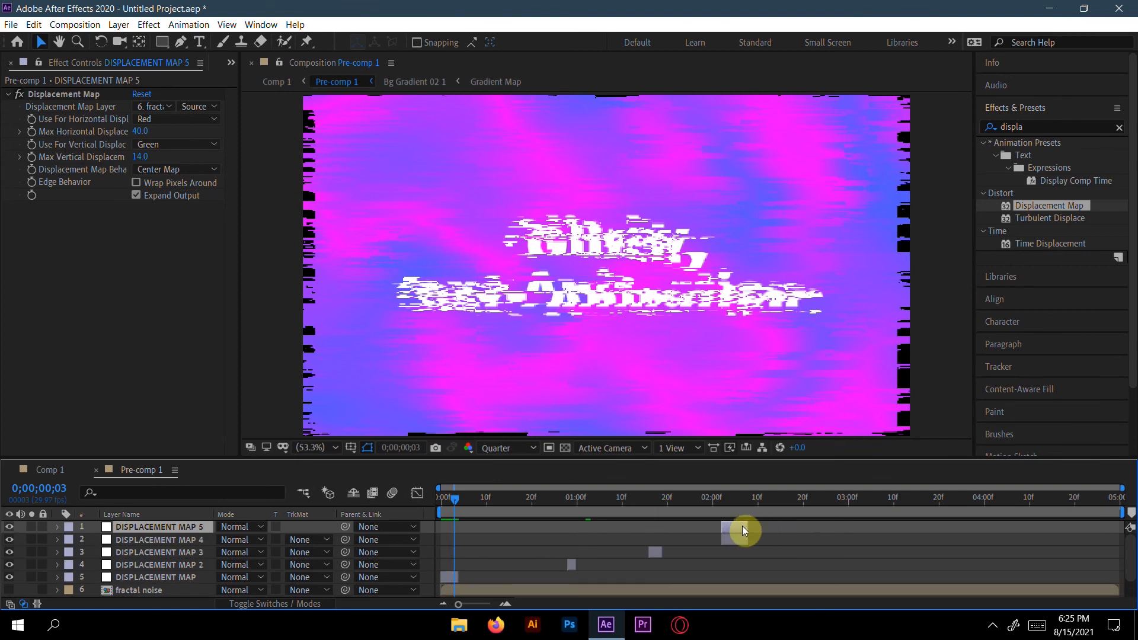
{"action": "left_click_drag", "start_coordinate": [740, 525], "coordinate": [808, 526]}
- Add two further displacement copies: one about four frames long near 0;00;03;06, another about two frames long near 0;00;03;23
{"action": "key", "text": "ctrl+d"}
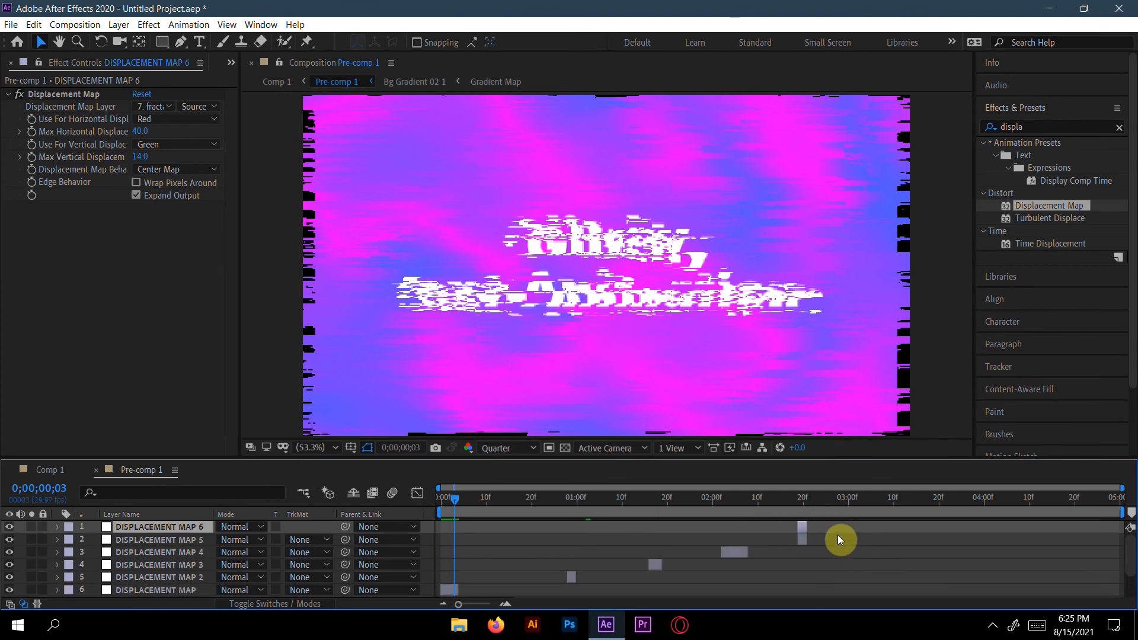
{"action": "left_click_drag", "start_coordinate": [803, 530], "coordinate": [892, 526]}
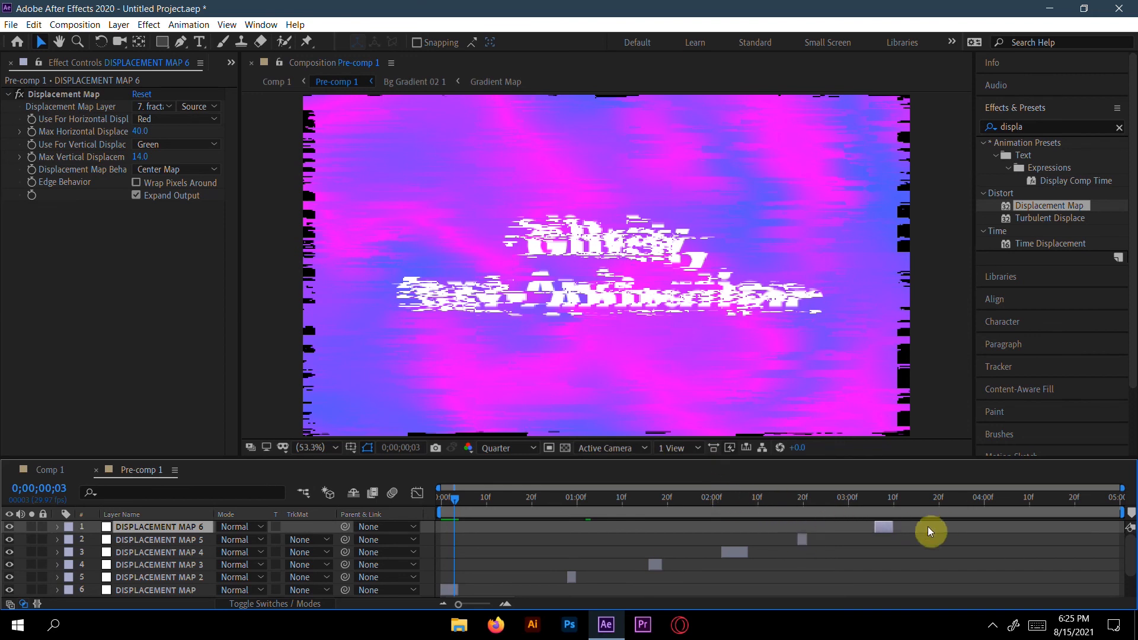
{"action": "key", "text": "ctrl+d"}
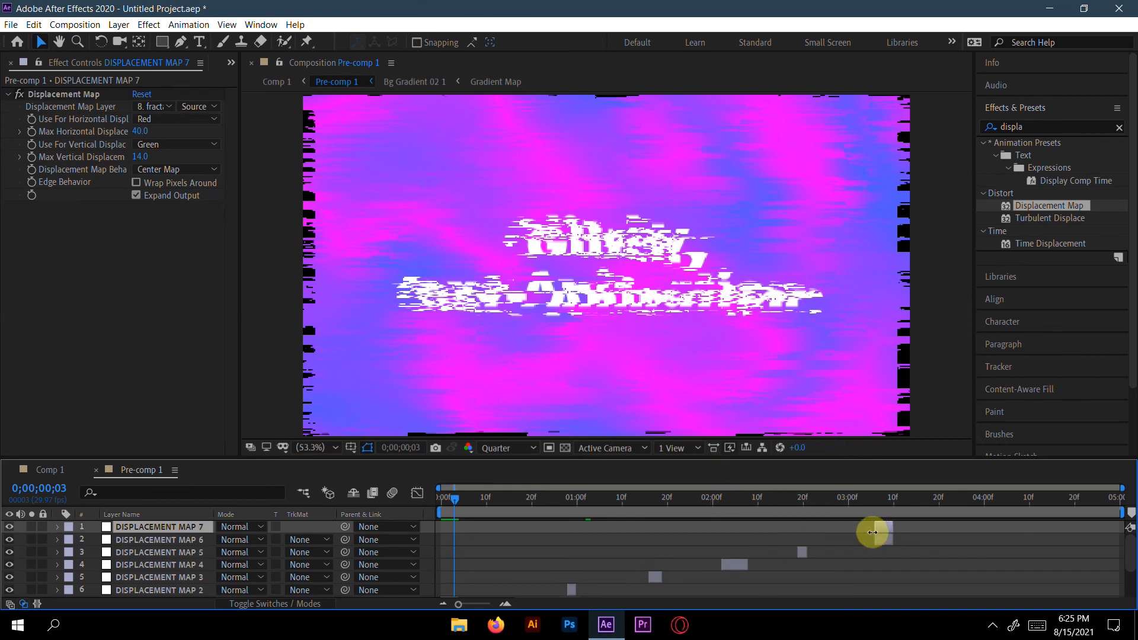
{"action": "left_click_drag", "start_coordinate": [893, 528], "coordinate": [883, 526]}
{"action": "left_click", "coordinate": [879, 526]}
{"action": "left_click_drag", "start_coordinate": [936, 527], "coordinate": [996, 541]}
- Add the last two displacement copies: one about four frames long near 0;00;04;03, another about three frames long near 0;00;04;19
{"action": "key", "text": "ctrl+d"}
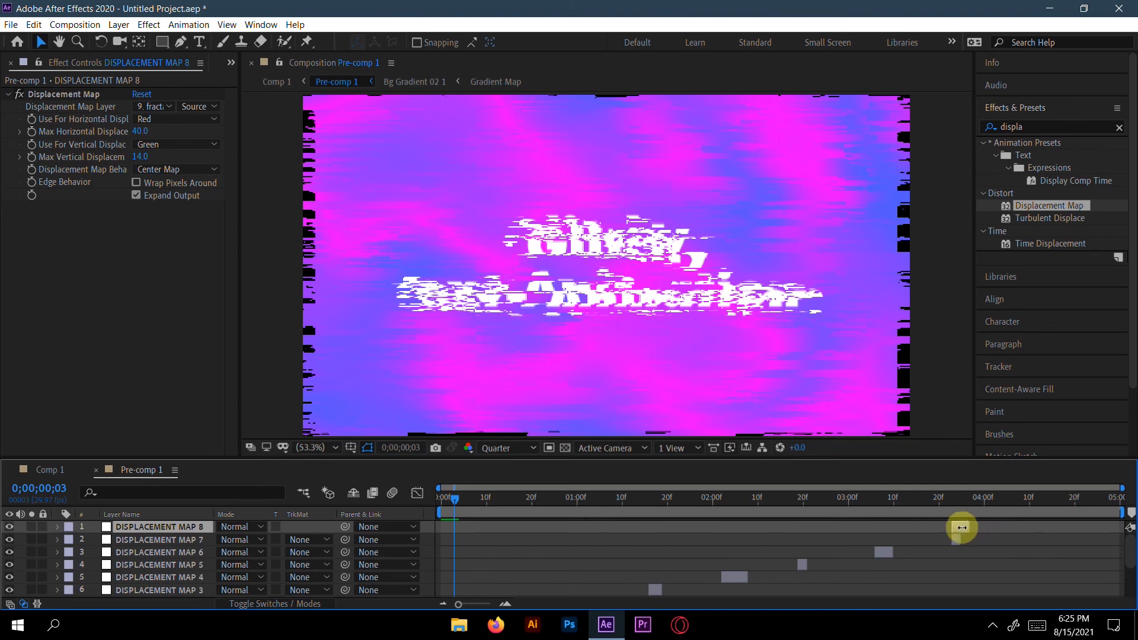
{"action": "left_click_drag", "start_coordinate": [958, 528], "coordinate": [1003, 528]}
{"action": "key", "text": "ctrl+d"}
{"action": "left_click_drag", "start_coordinate": [1014, 529], "coordinate": [1082, 526]}
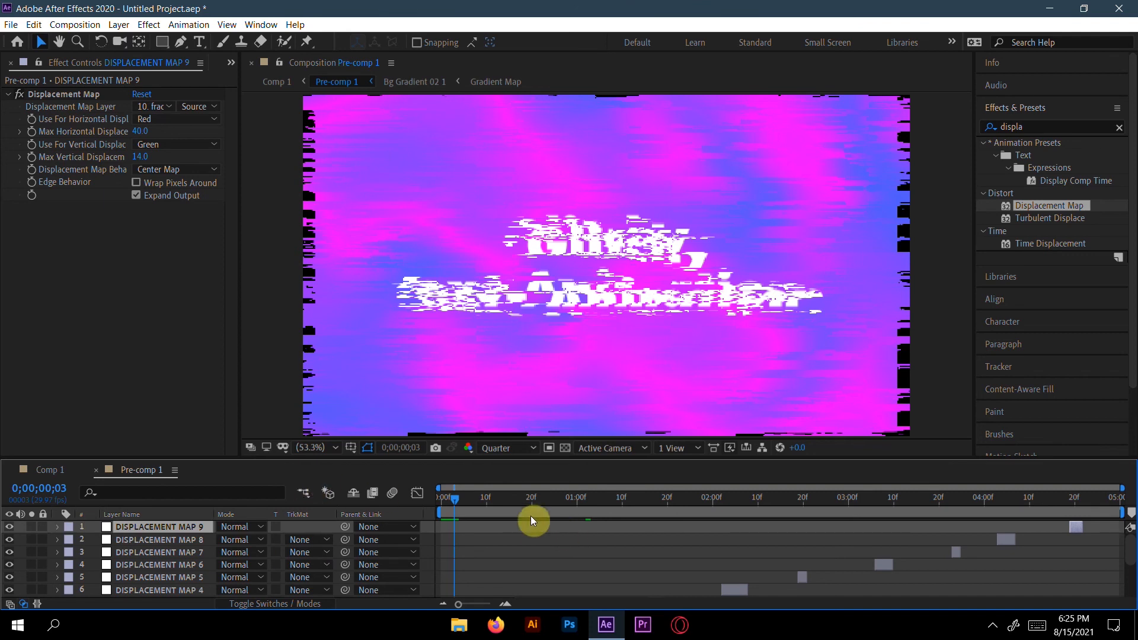
- Return to Comp 1 and play it from the start to preview the intermittent glitches
{"action": "left_click_drag", "start_coordinate": [464, 499], "coordinate": [437, 502]}
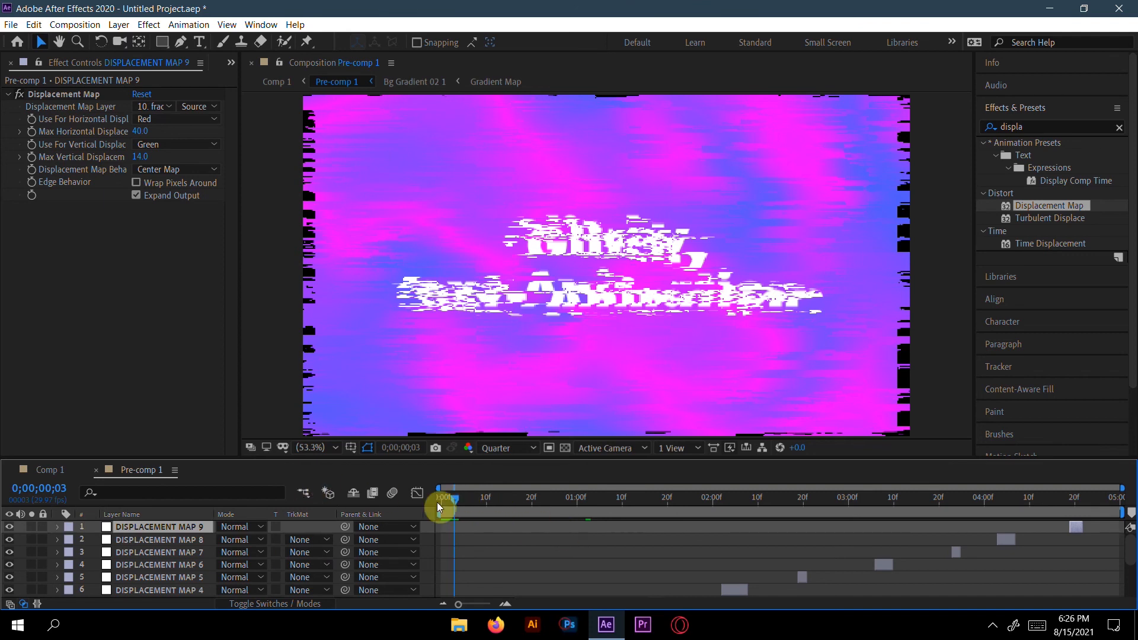
{"action": "left_click", "coordinate": [37, 471]}
{"action": "key", "text": "space"}
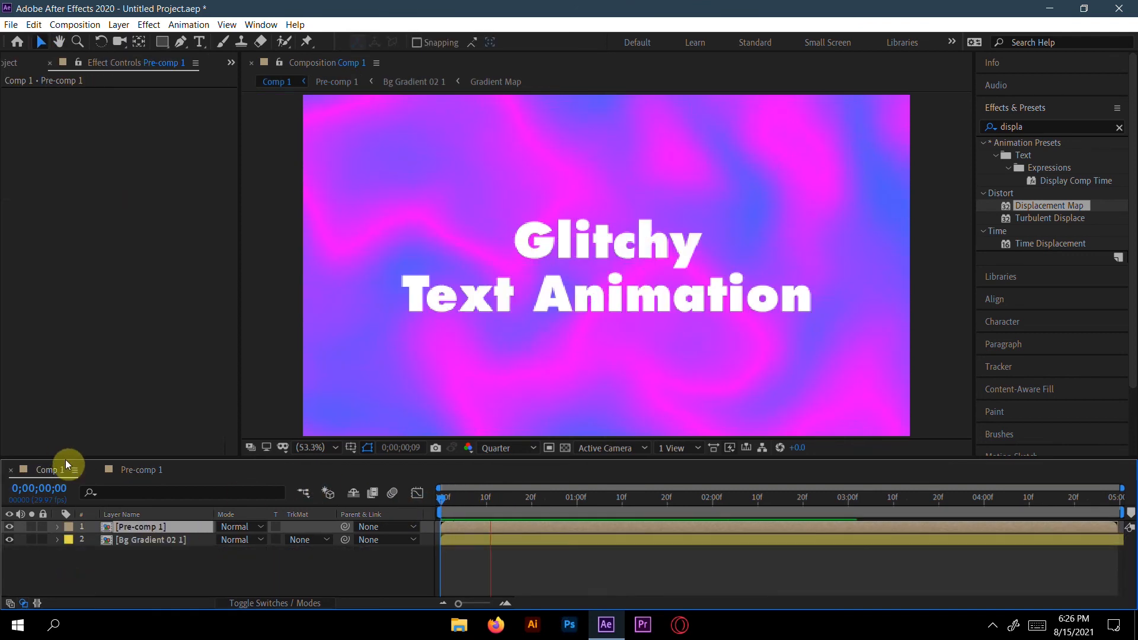